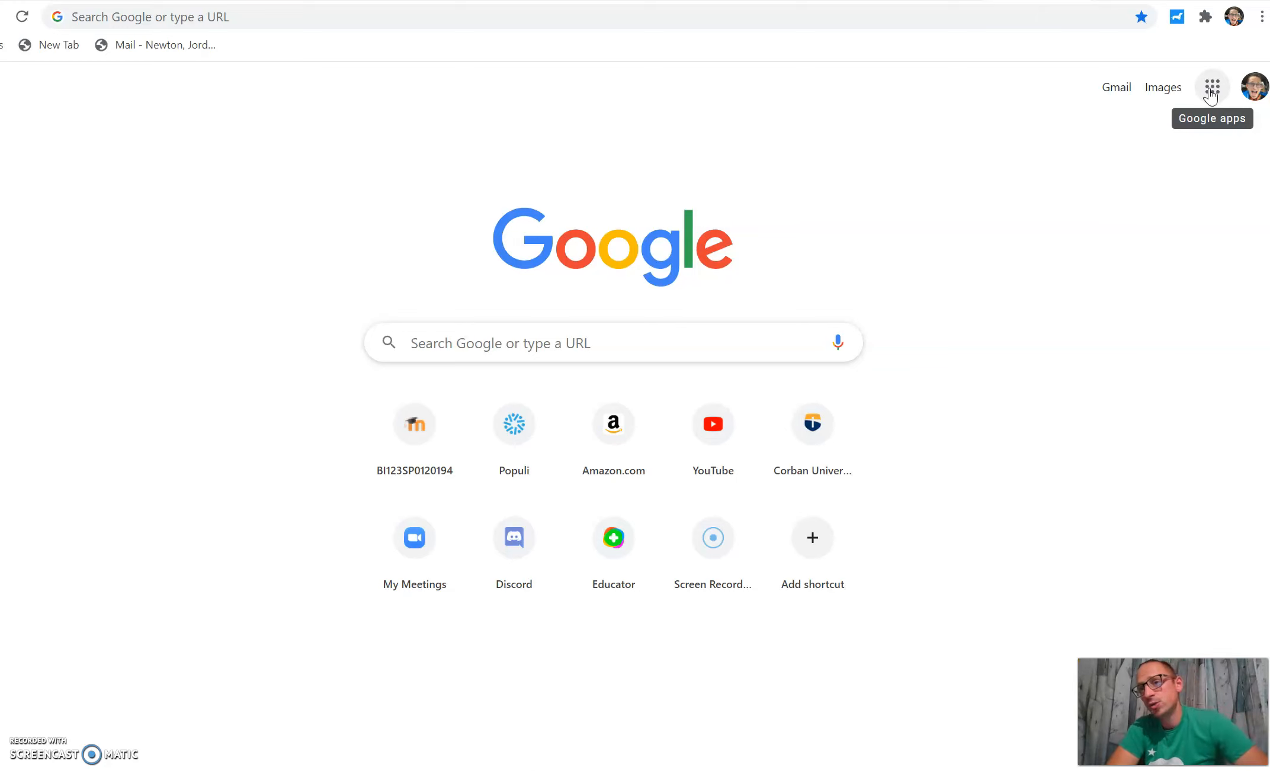
Step: Open Google Classroom from the Google apps launcher
click(1209, 90)
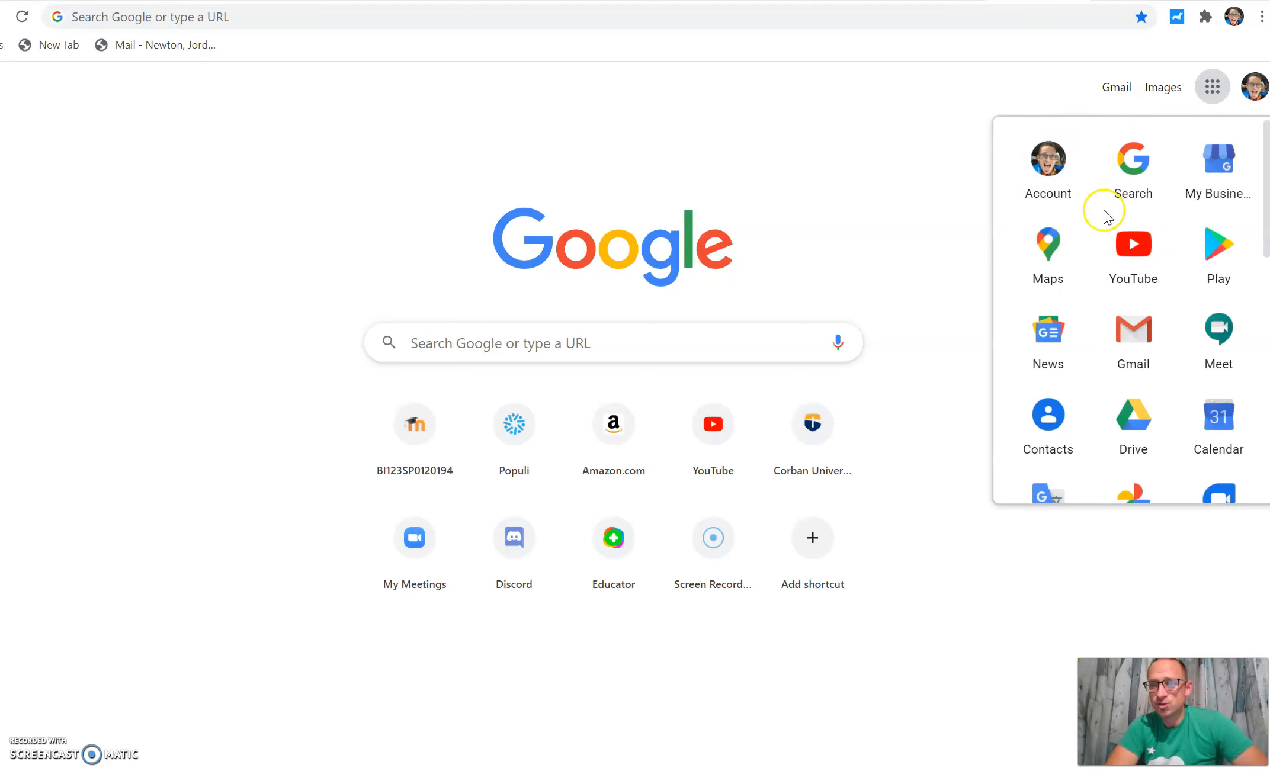
scroll(1058, 243, down, 1)
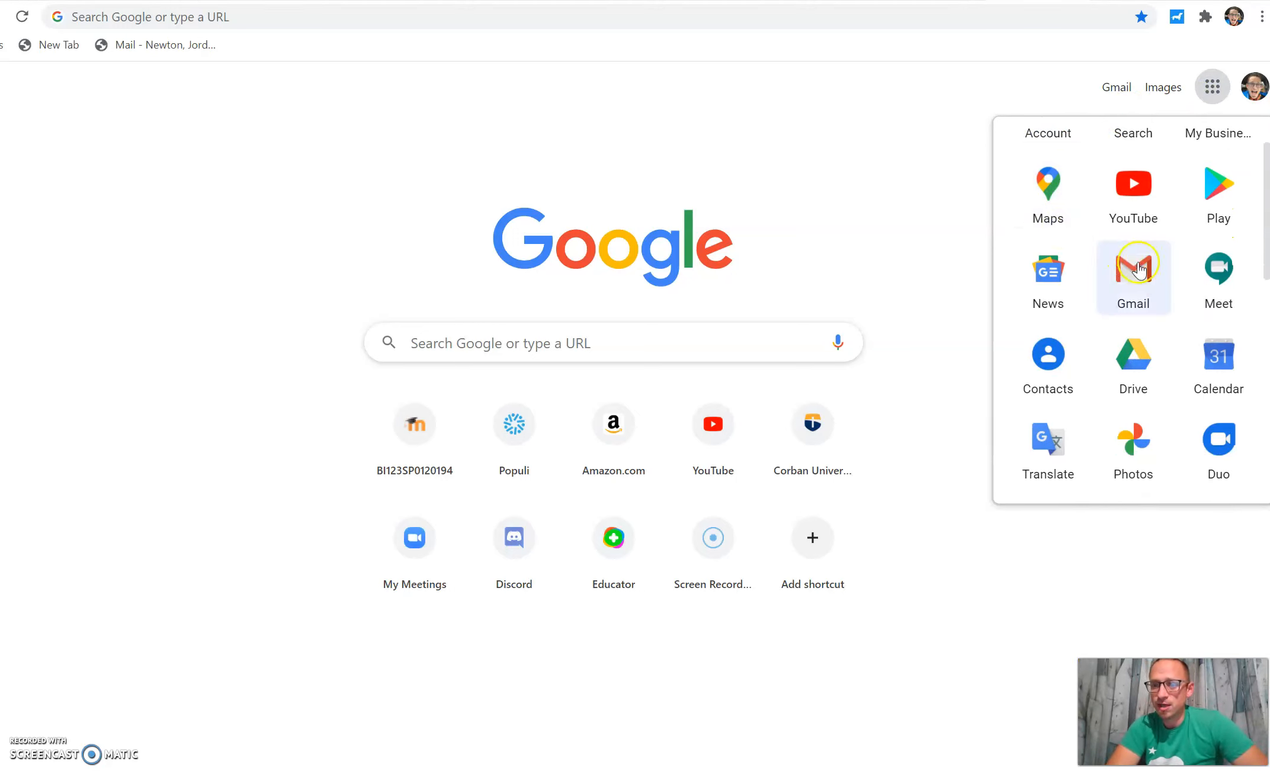
scroll(1119, 255, down, 3)
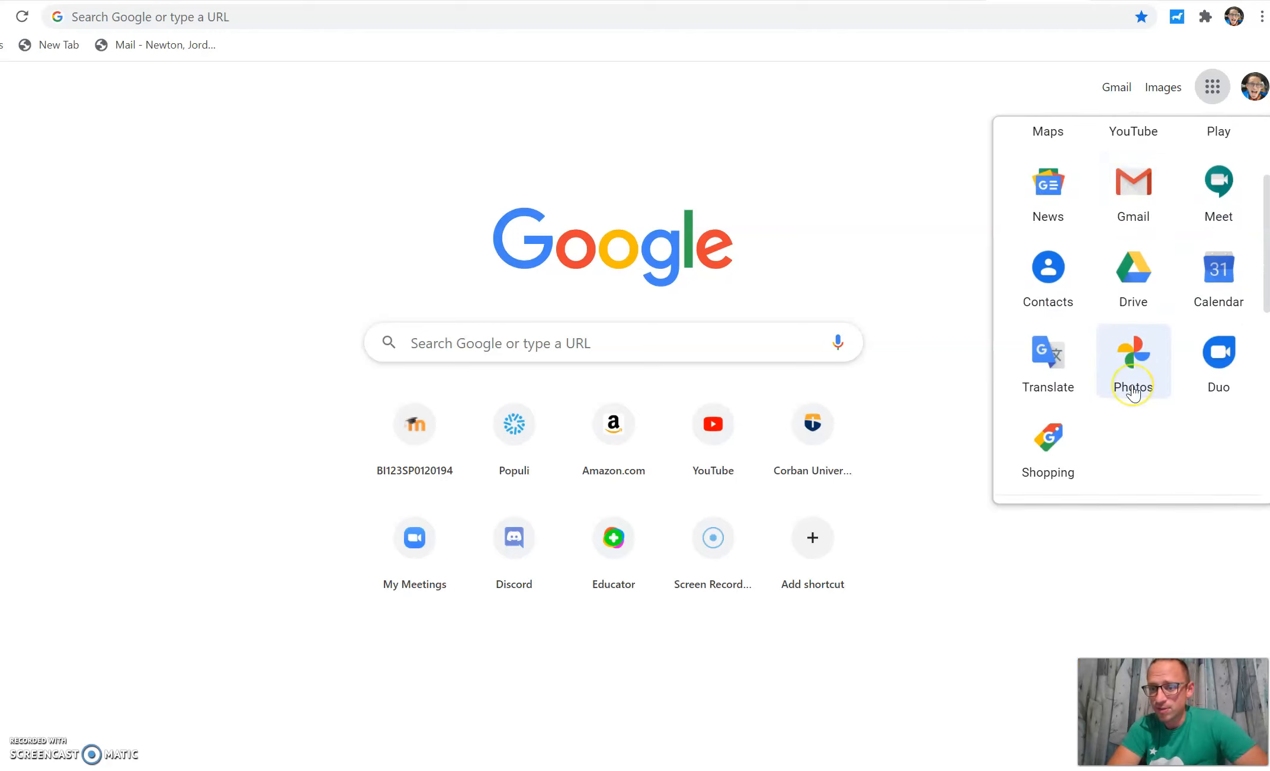
scroll(1132, 391, down, 6)
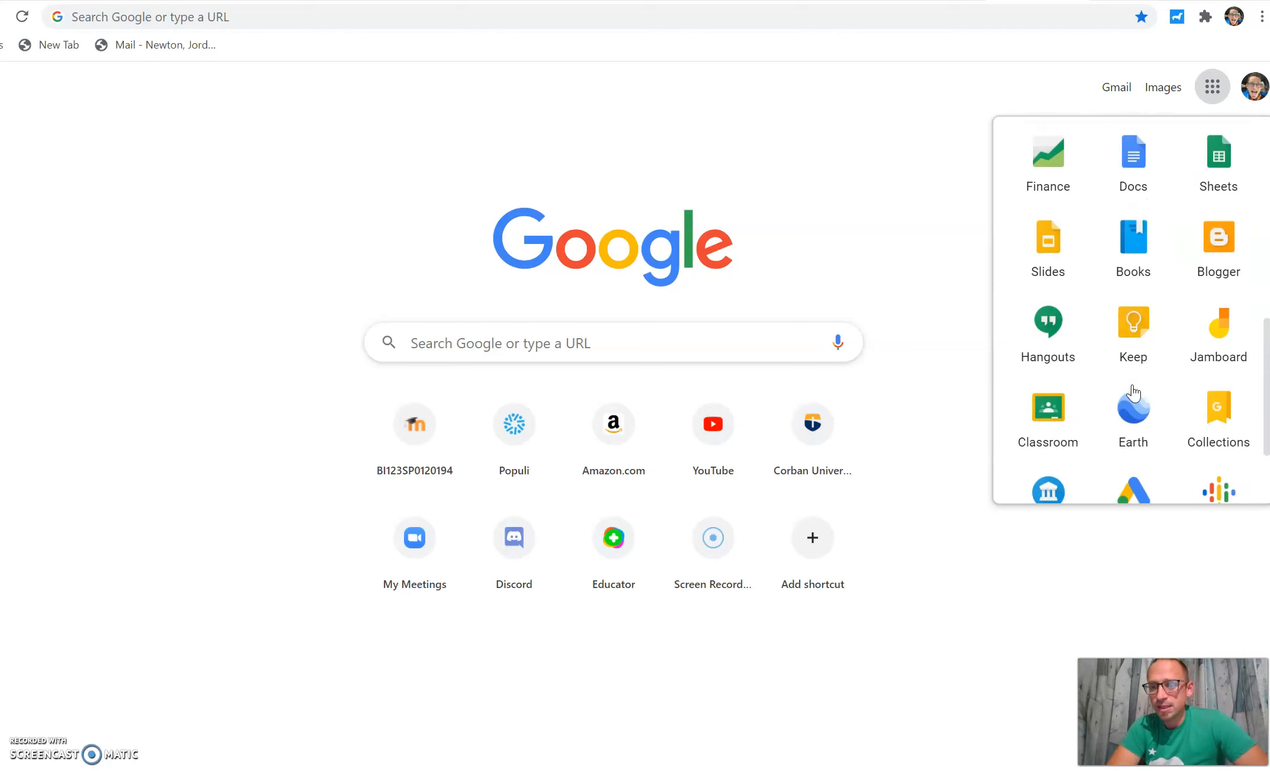
click(1055, 350)
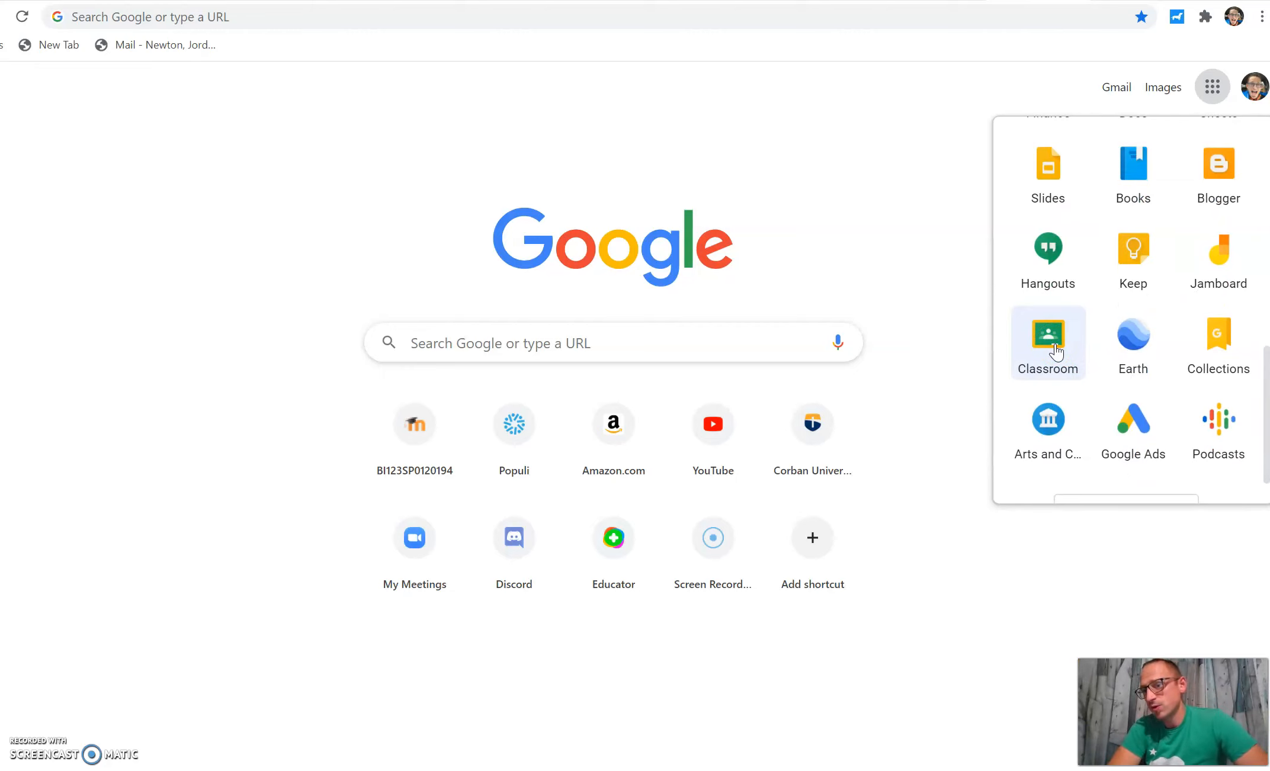
click(1055, 351)
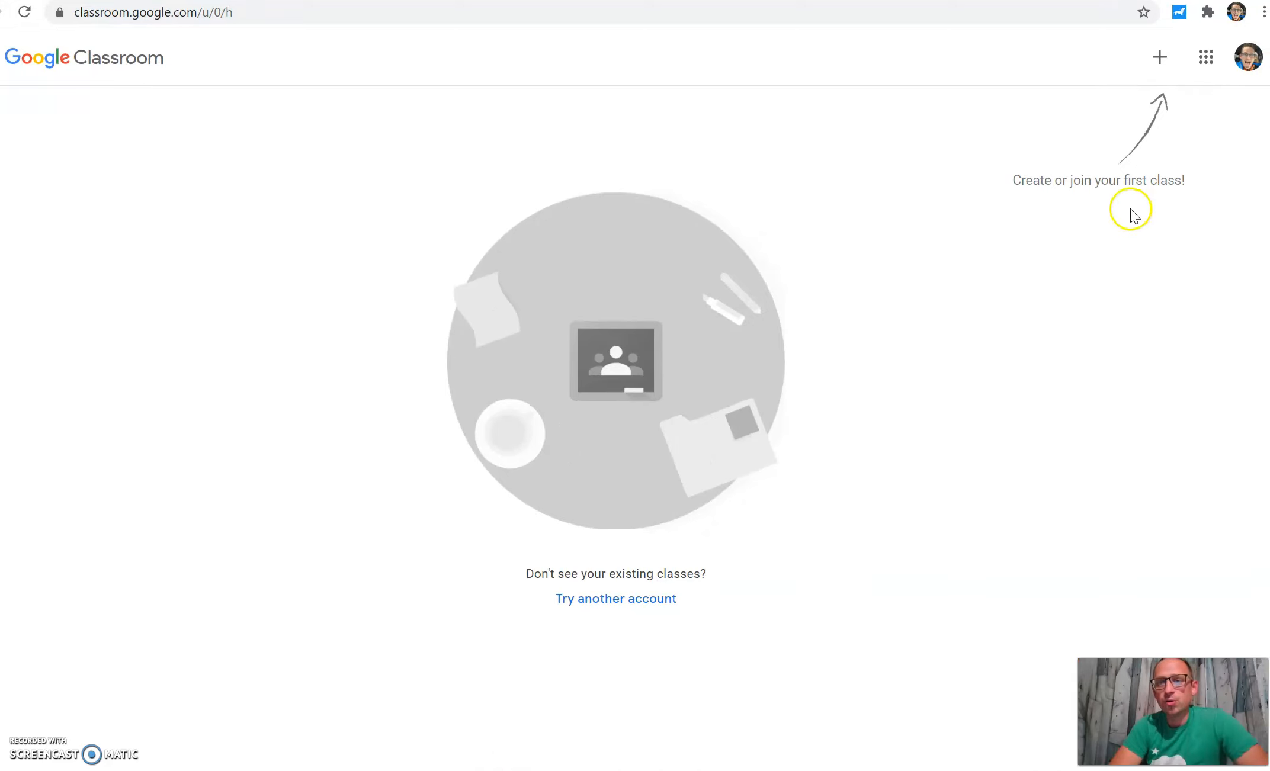
Step: Start creating a new class, acknowledging the notice about not using Classroom at a school with students
click(1159, 70)
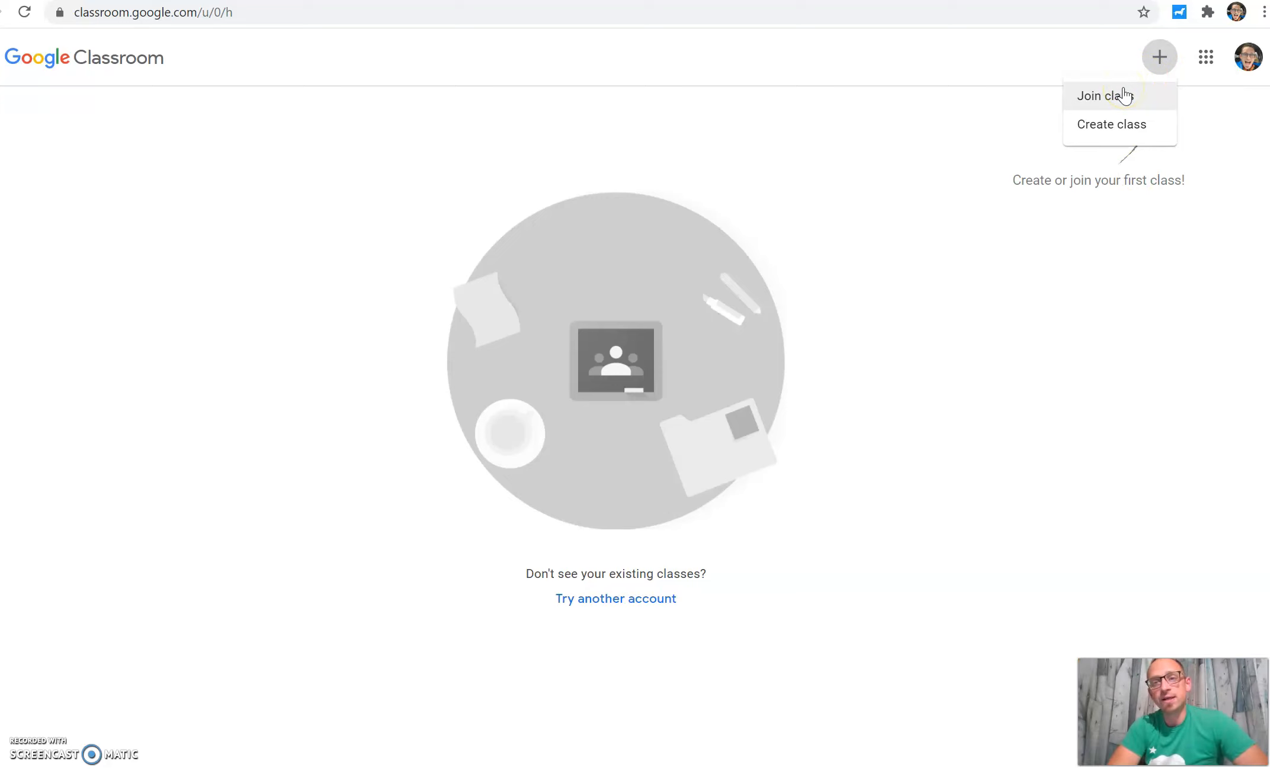
click(1124, 124)
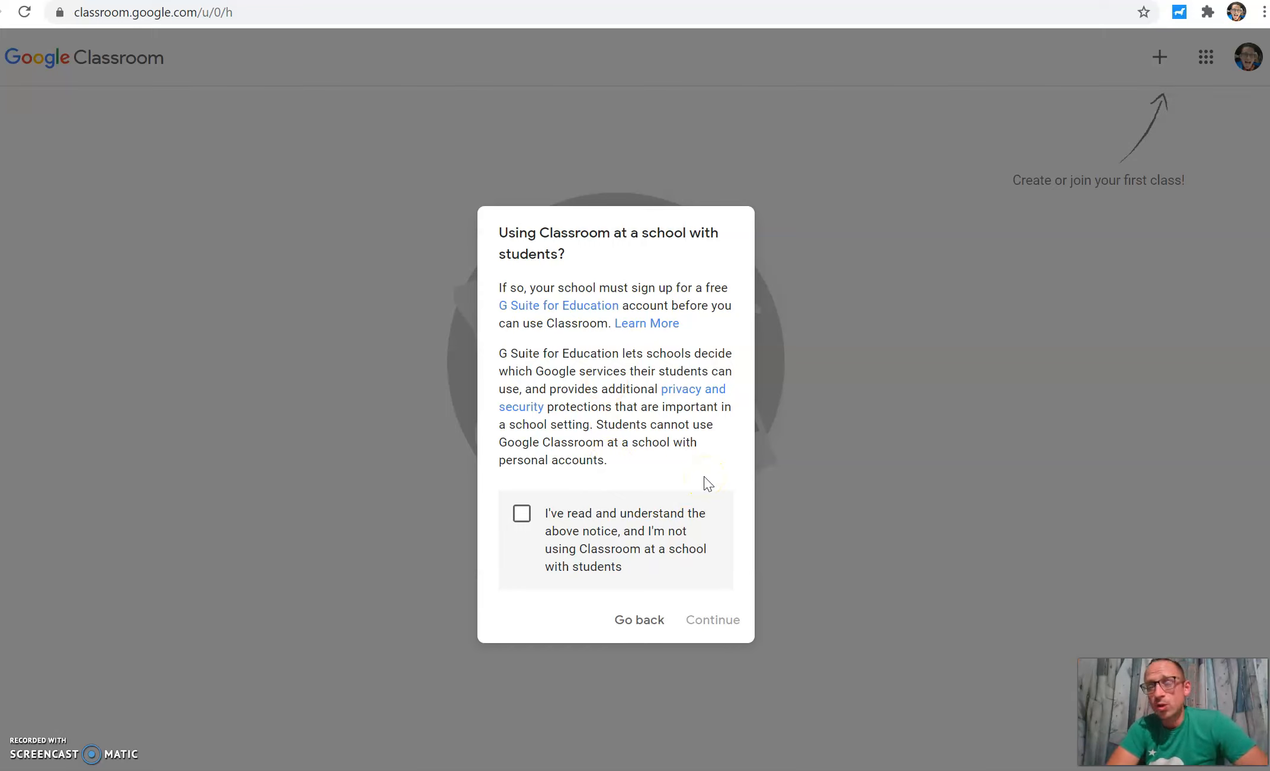
click(662, 622)
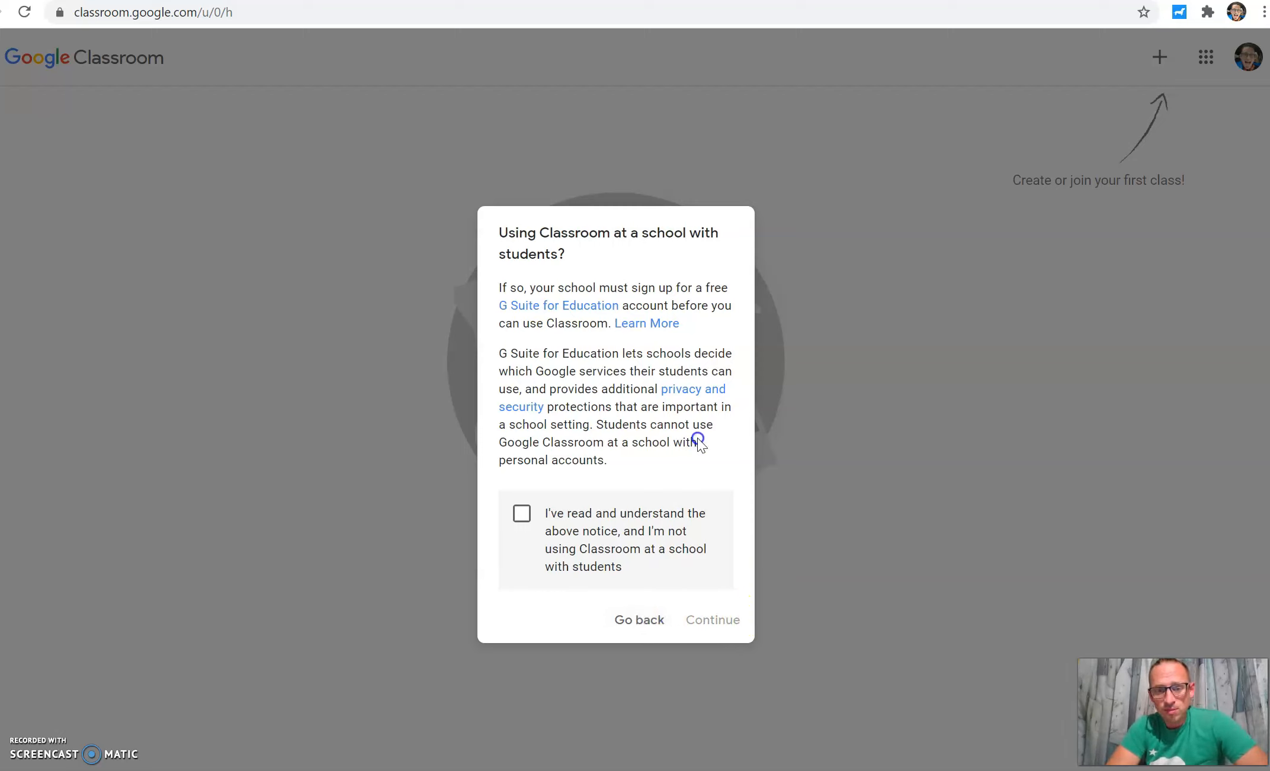
click(521, 513)
click(708, 619)
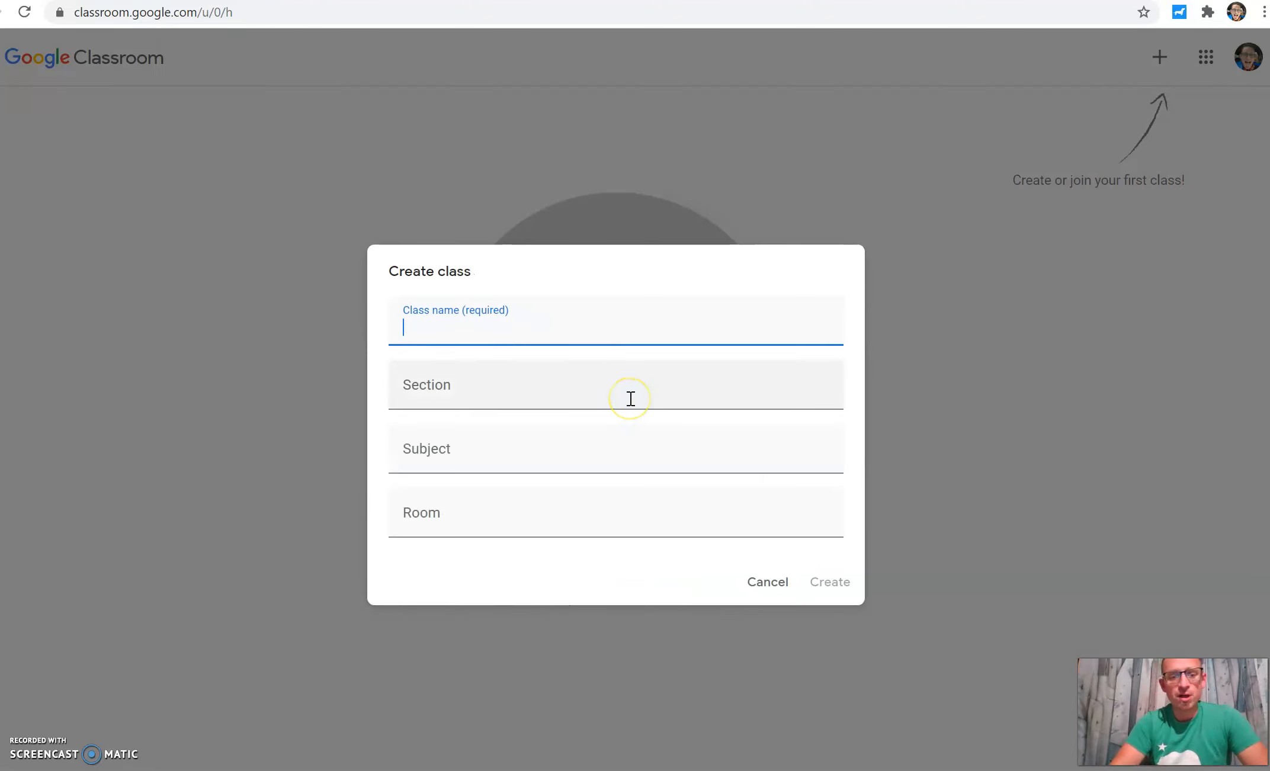
Step: Create a class named Sample Class, leaving section, subject and room empty
text(Sample CLa)
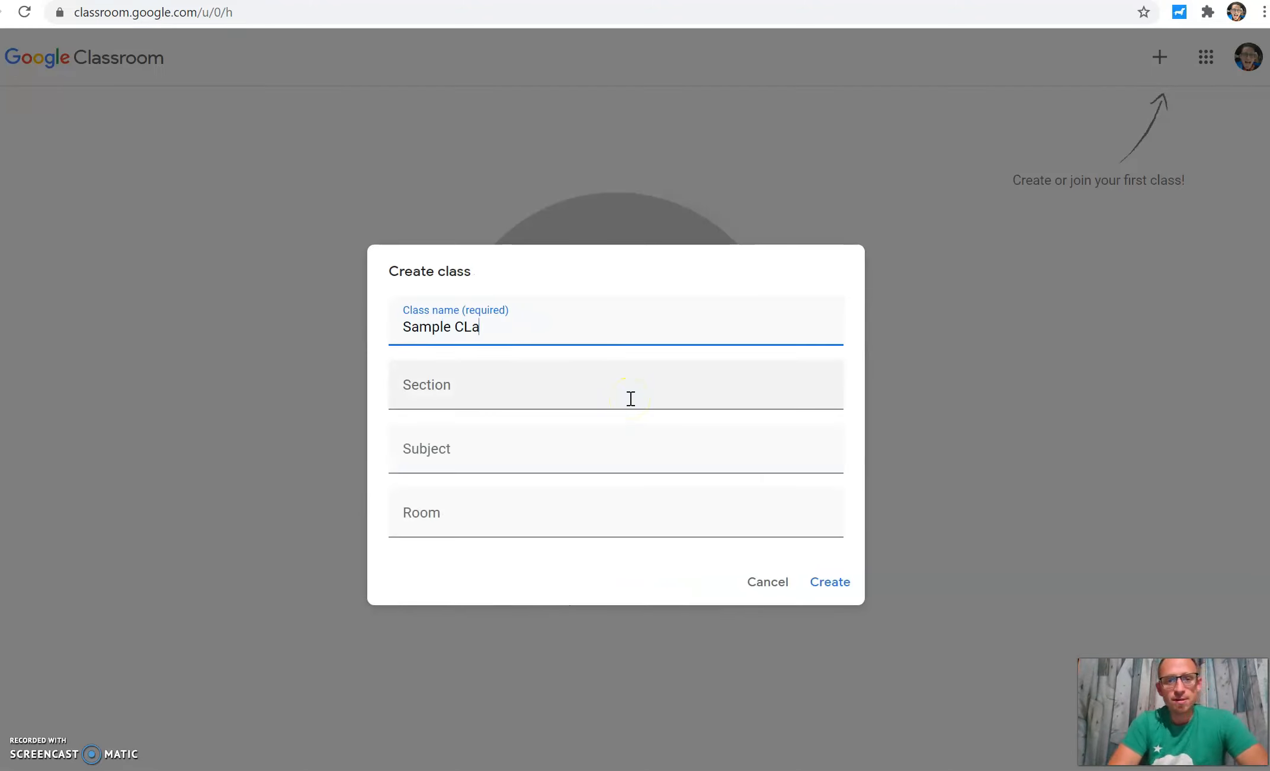
key(BackSpace)
click(569, 396)
click(541, 468)
click(521, 304)
click(447, 459)
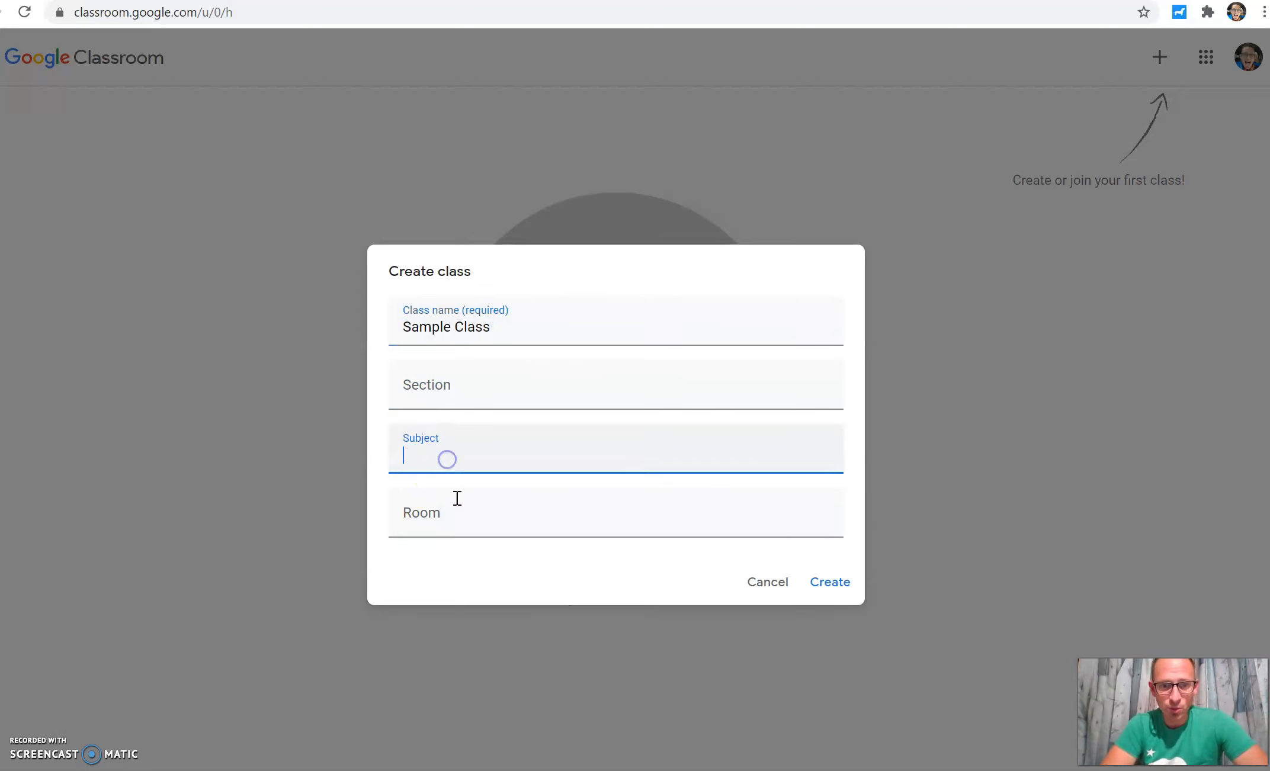
click(456, 501)
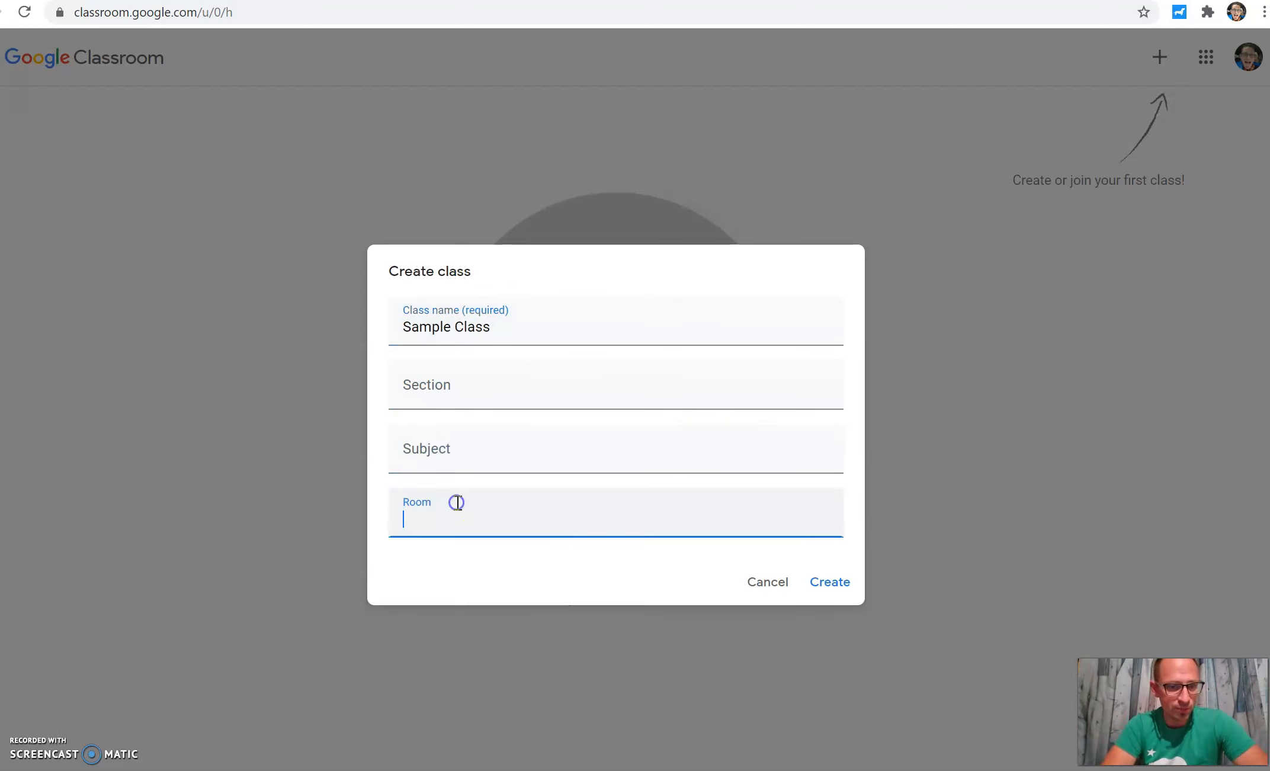
click(842, 591)
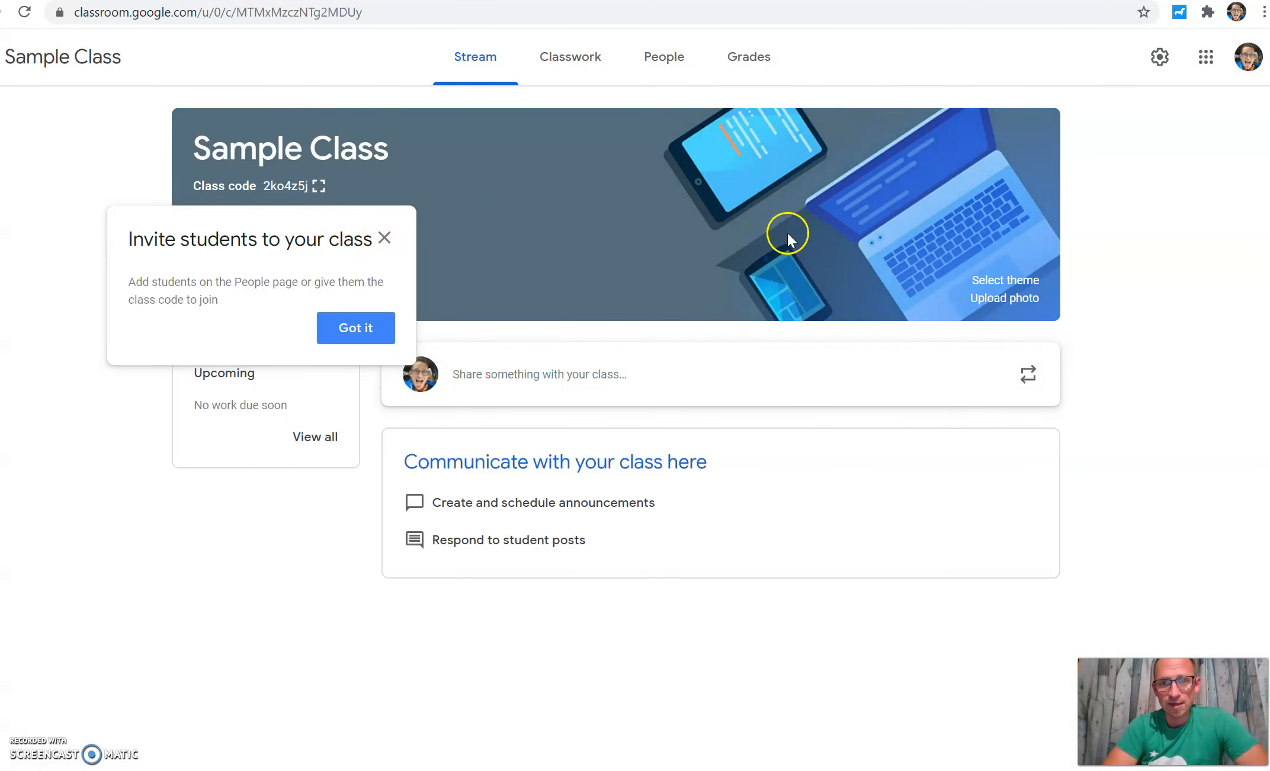
Step: Dismiss the invite-students tip and examine the class banner, its title and class code
click(358, 329)
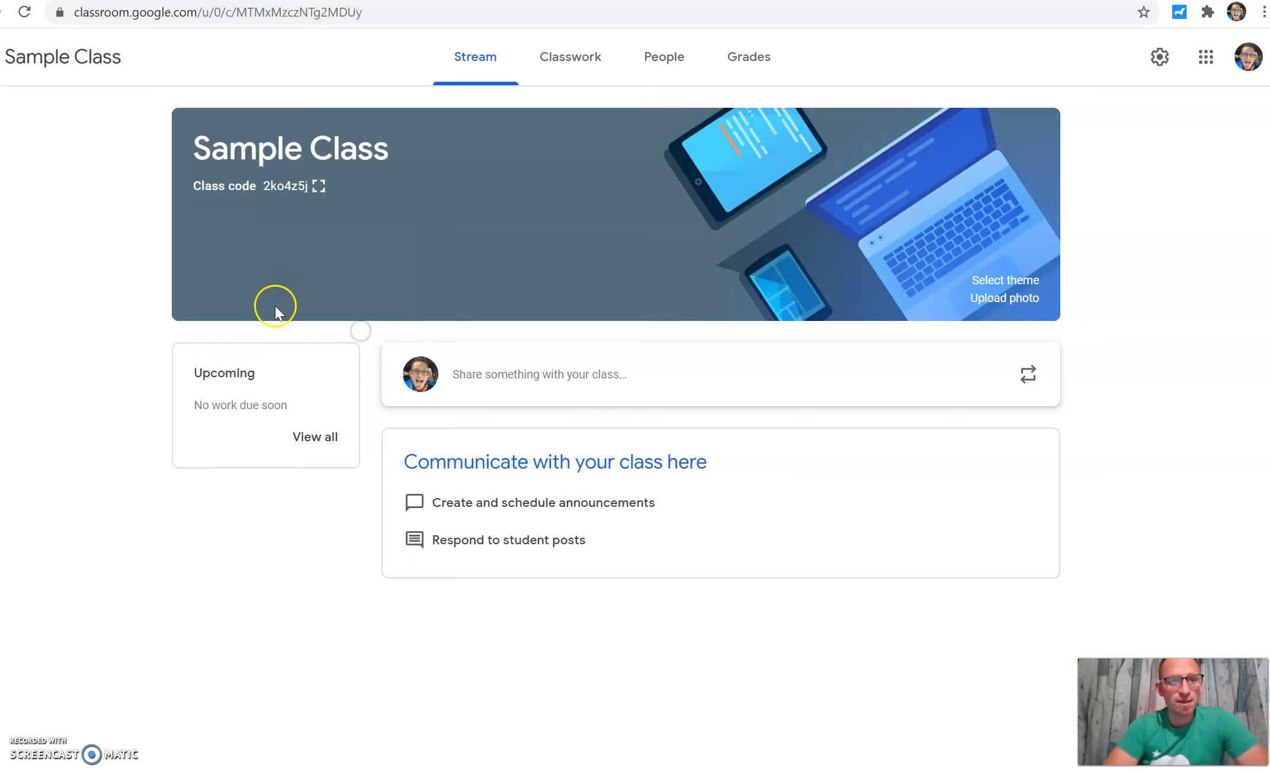
drag(193, 144, 331, 148)
click(837, 164)
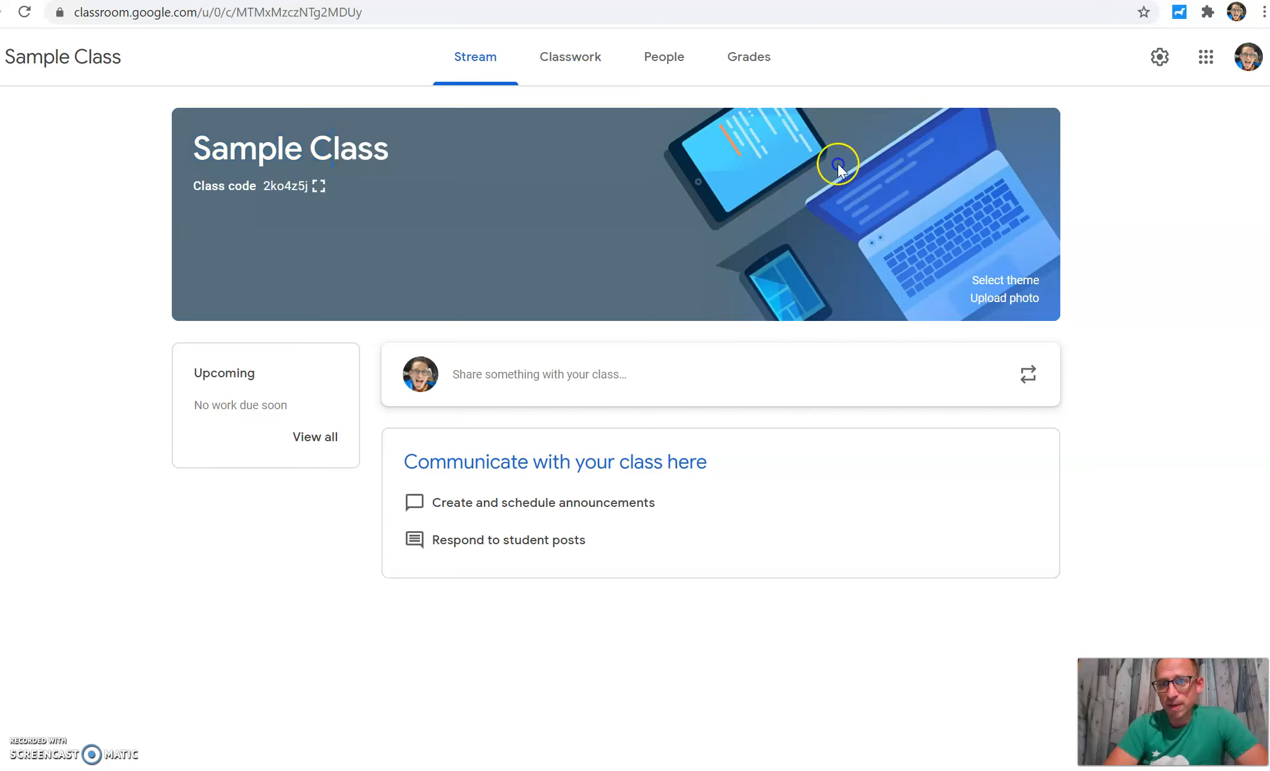
click(1011, 286)
click(1015, 299)
triple_click(332, 149)
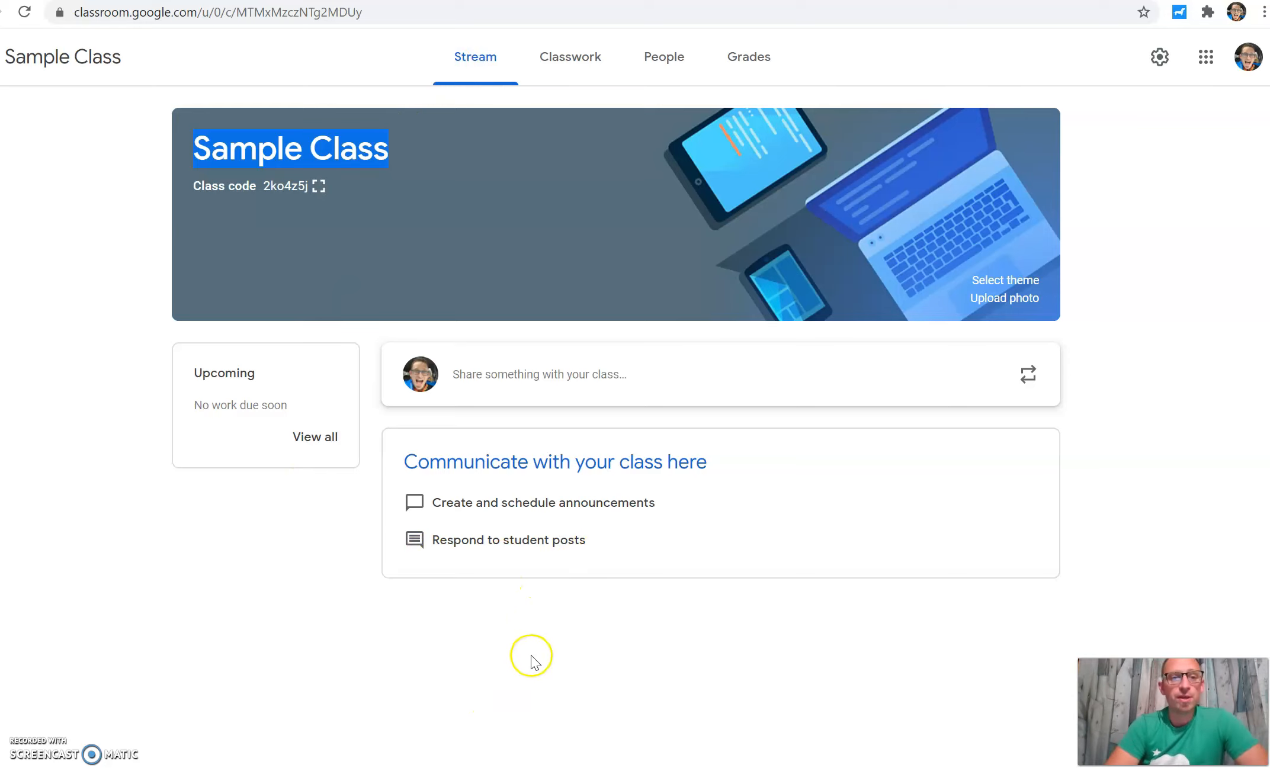
Step: Add a topic named Week 1 on the class's Classwork page
click(562, 57)
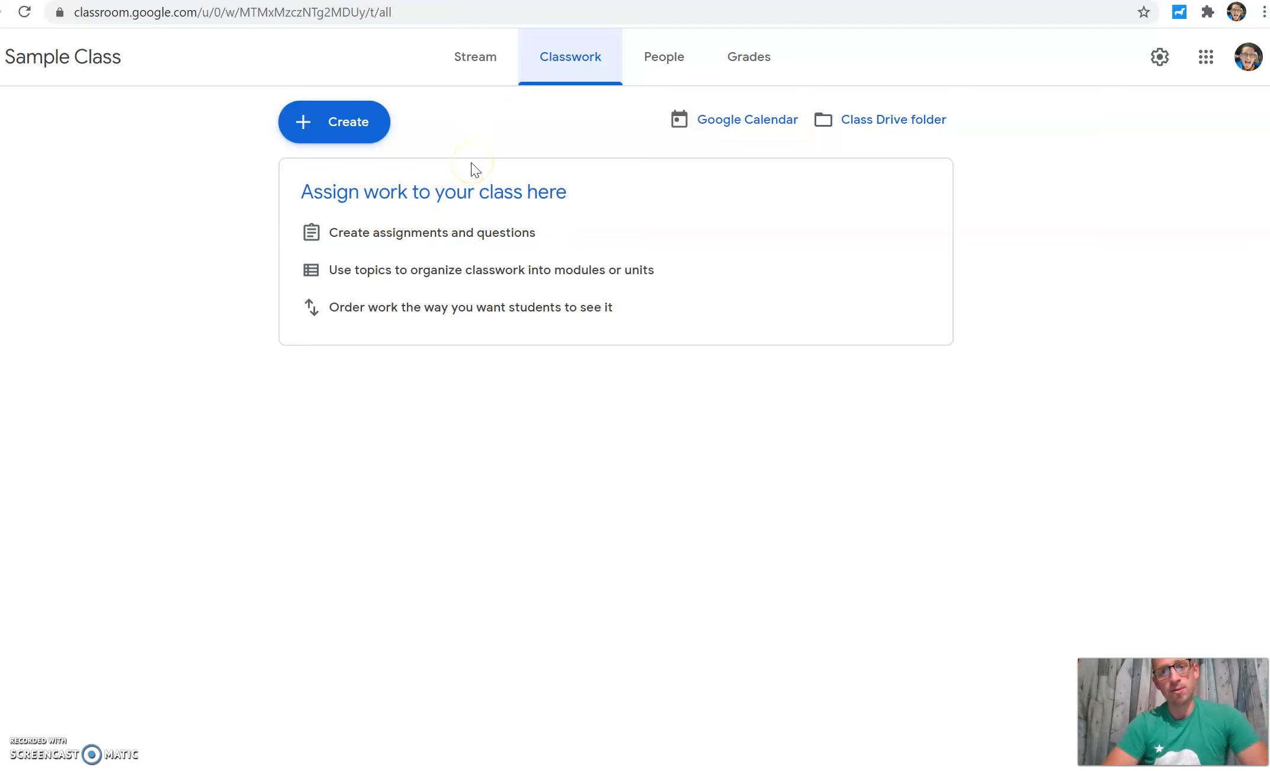
click(347, 114)
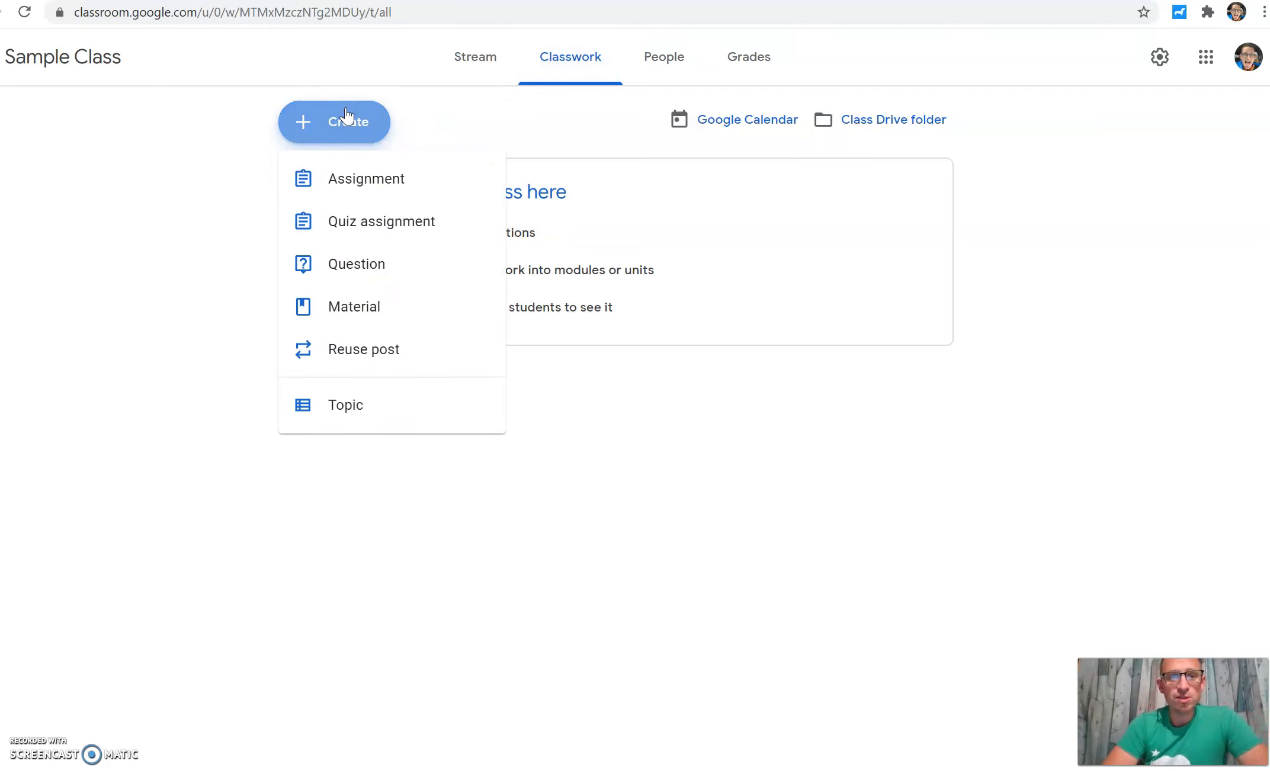
click(347, 174)
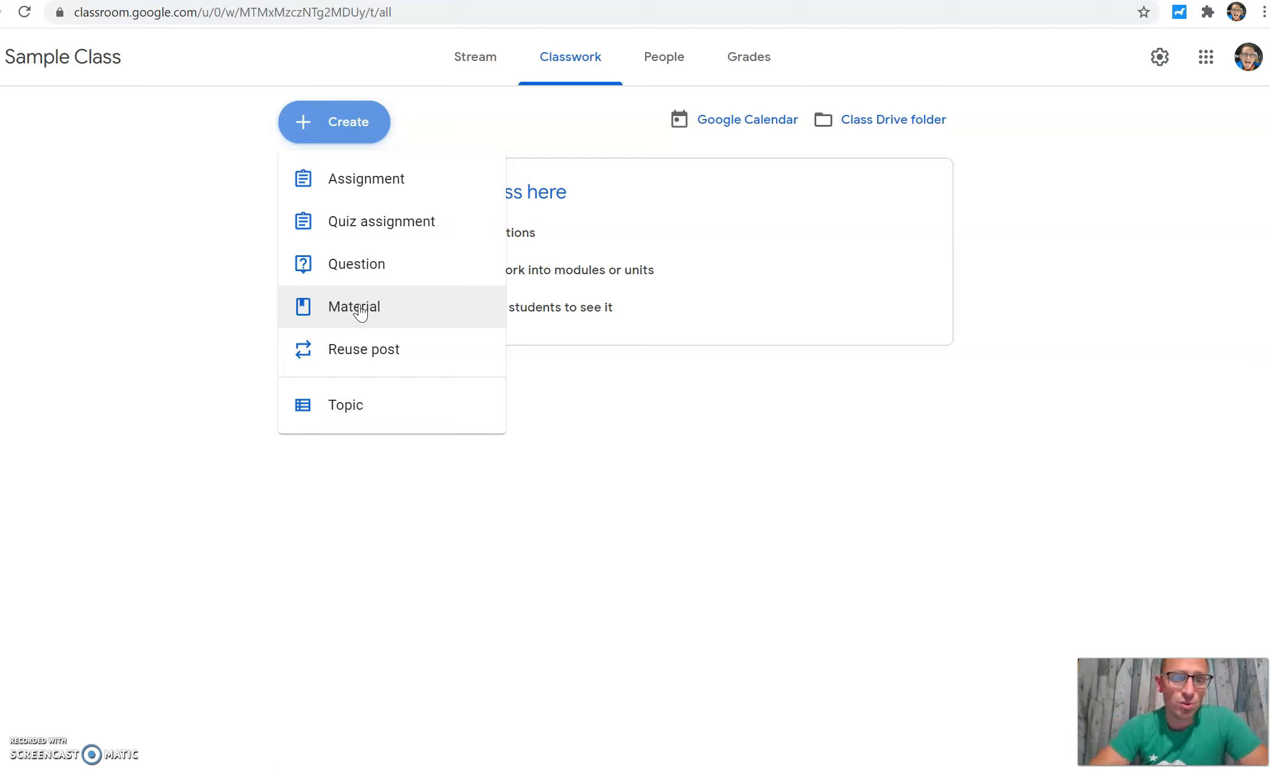
click(355, 415)
text(Week 1)
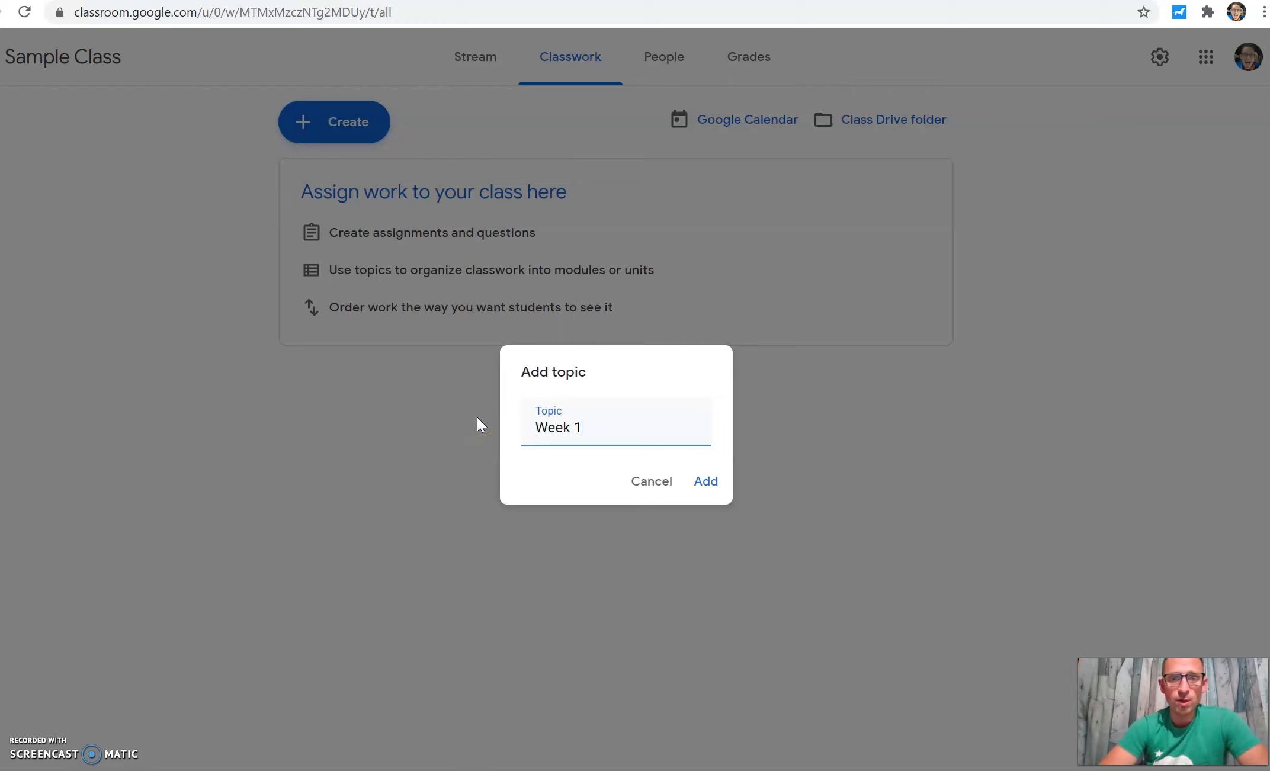
click(705, 481)
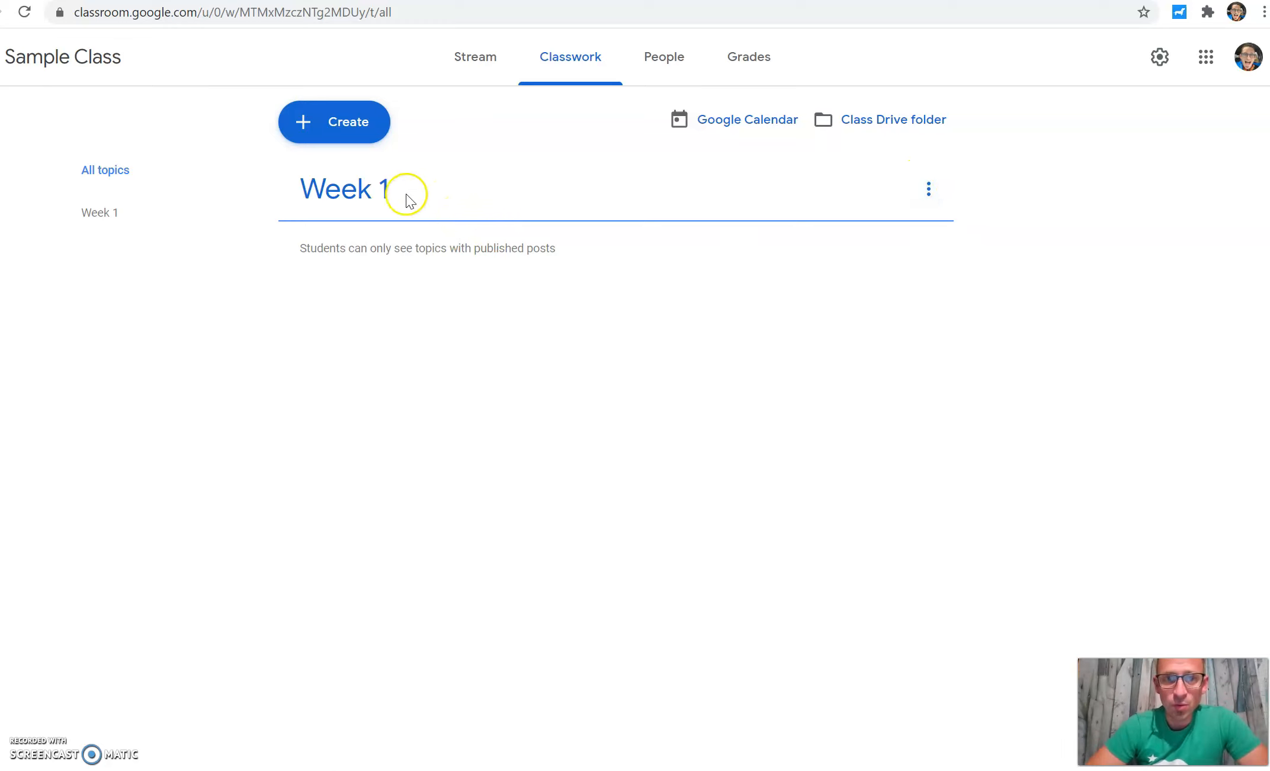
Step: Create a new class material titled Video of atonement
click(354, 137)
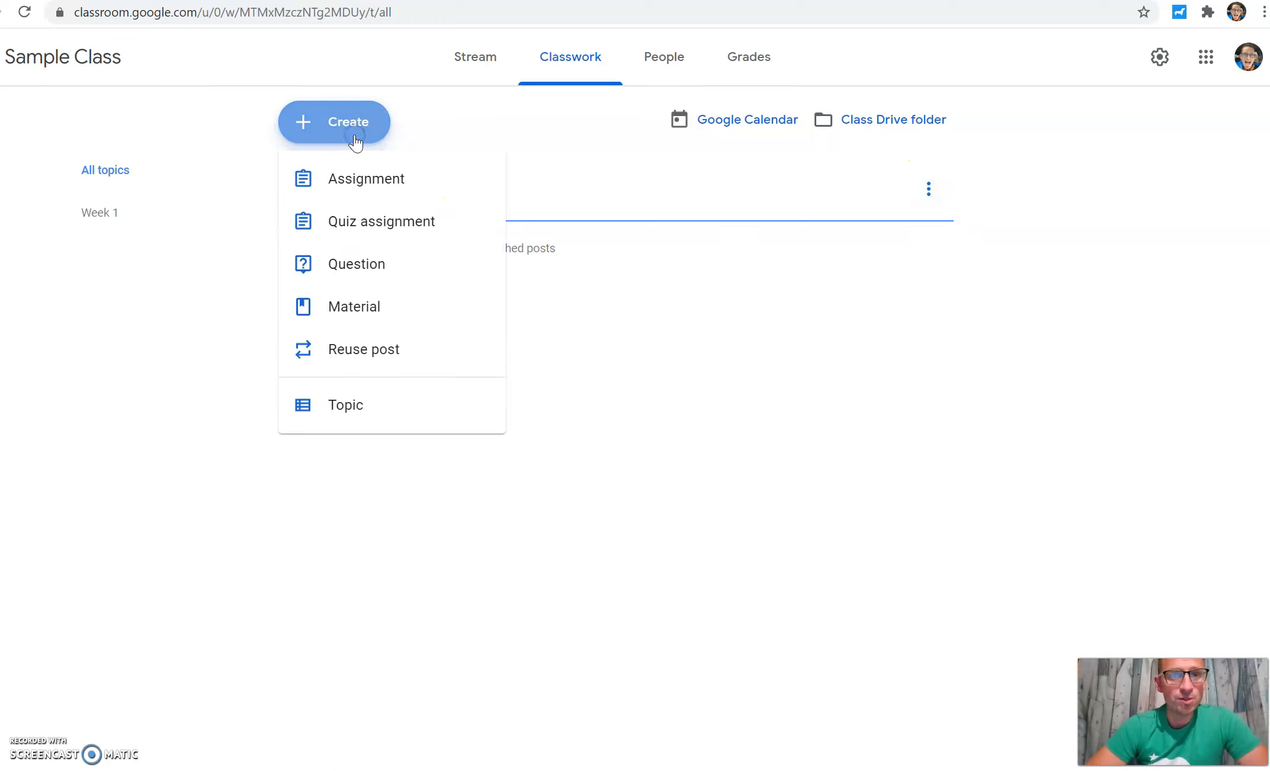
click(380, 293)
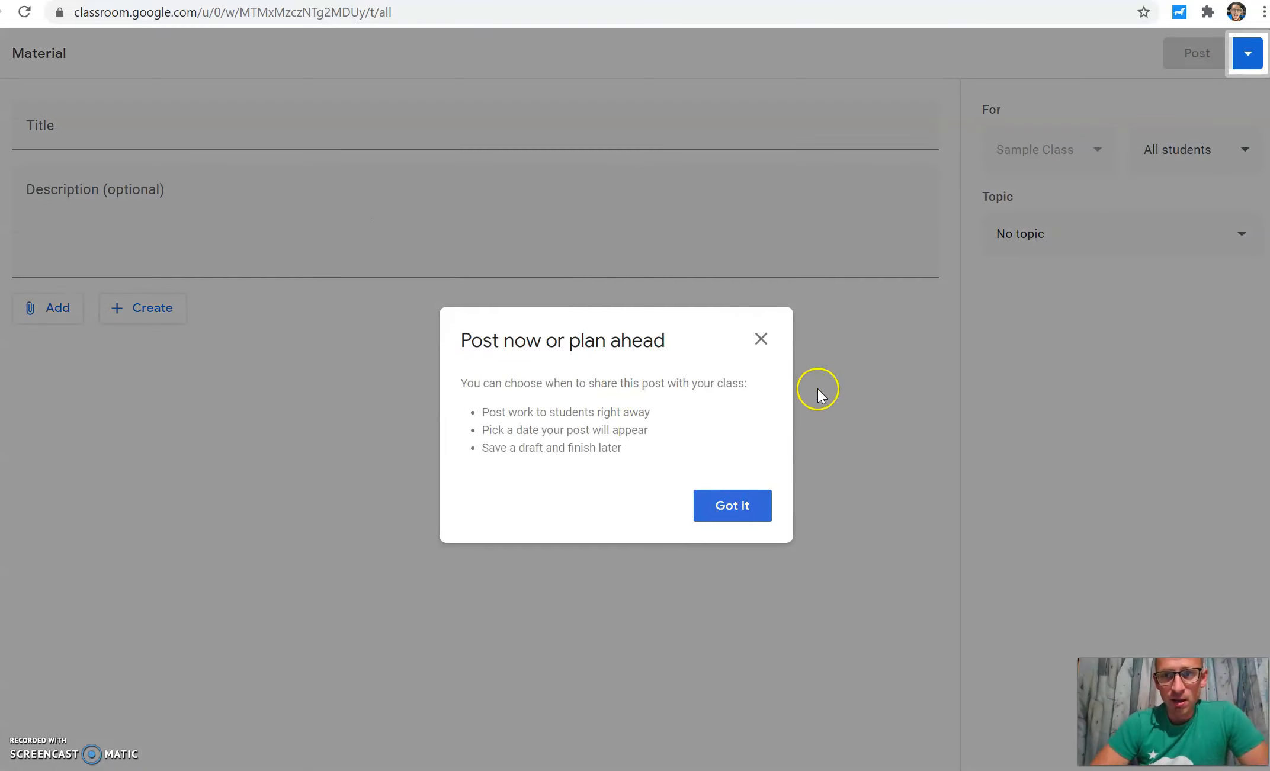
click(738, 523)
click(323, 154)
text(Video of atonement)
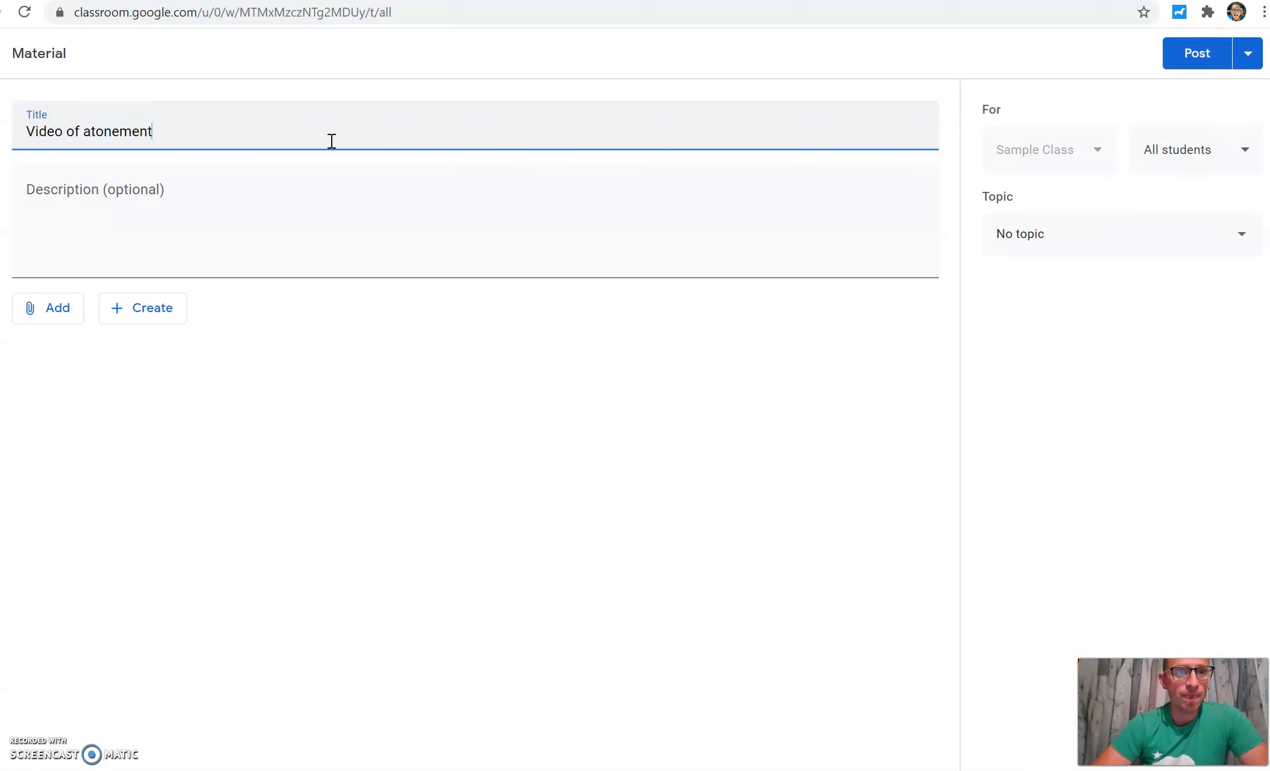
Step: Give the material the description "THis is a video of atonement please watch"
click(298, 219)
text(TH)
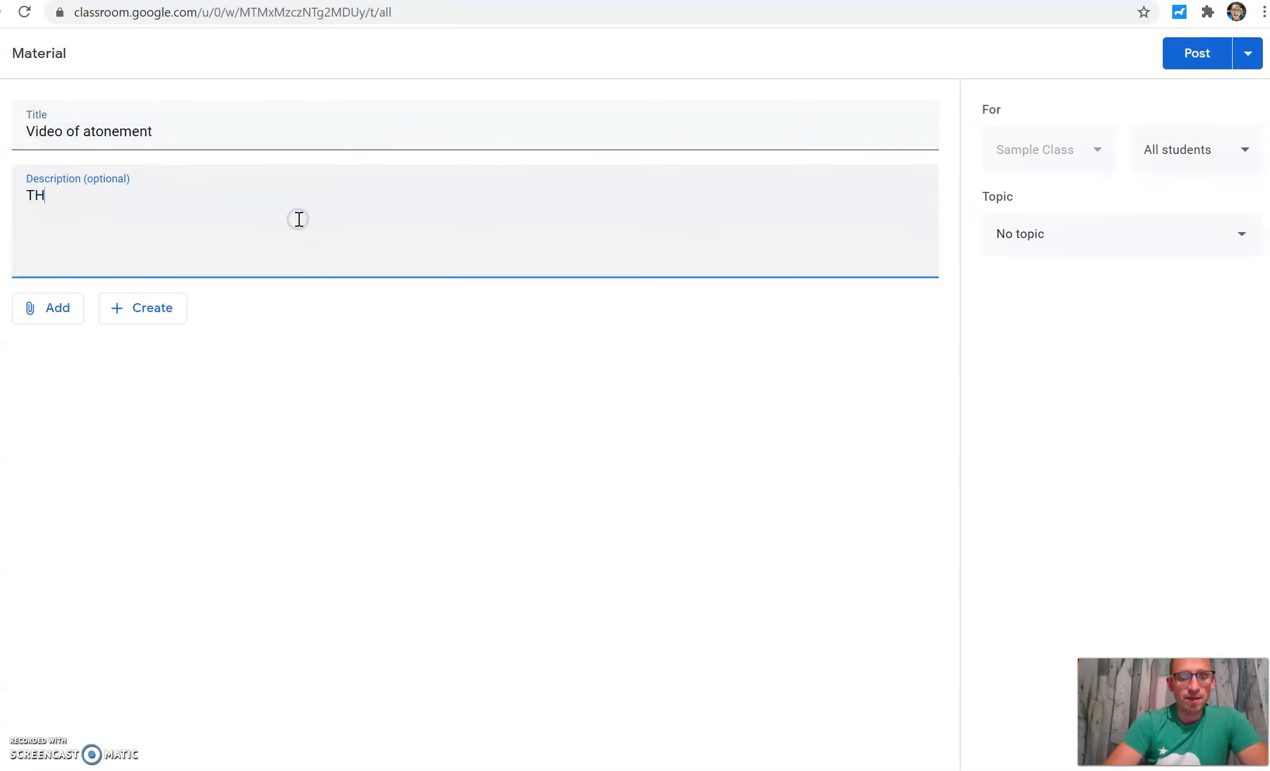
text(is is a video of atonement please watch)
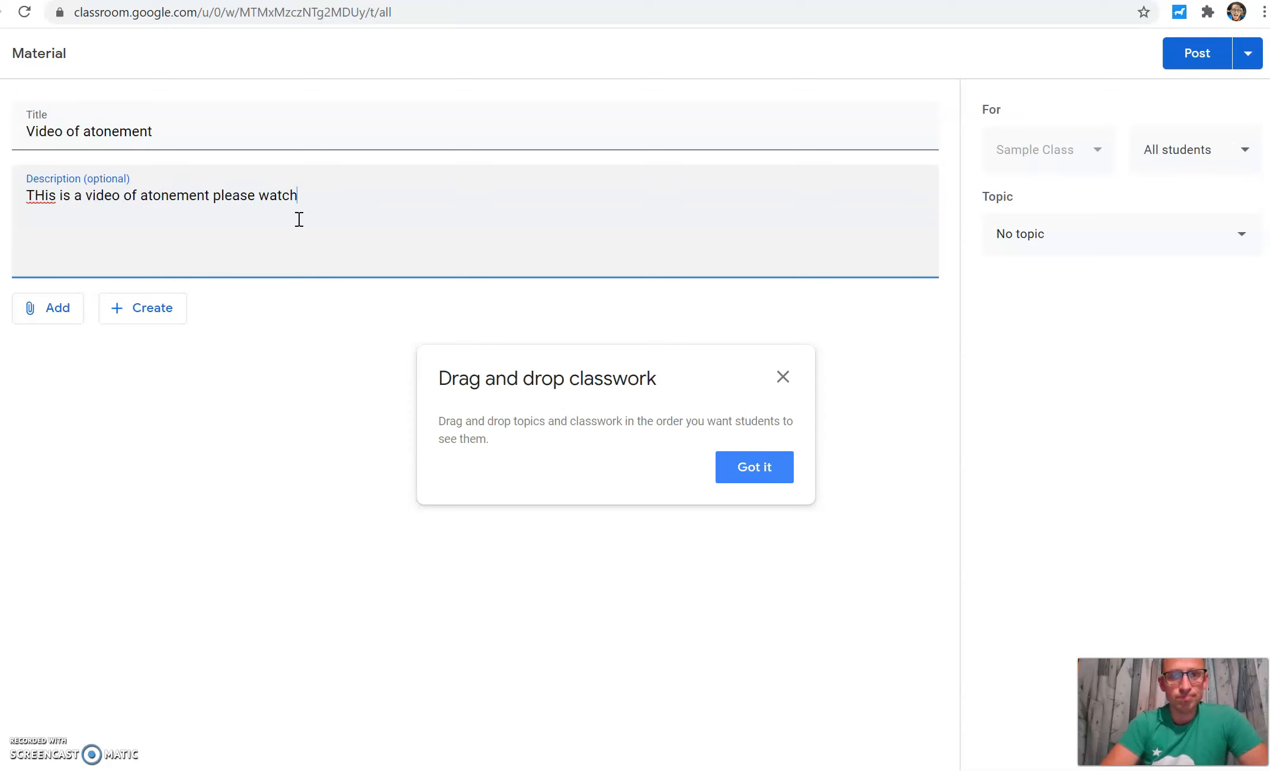
click(743, 472)
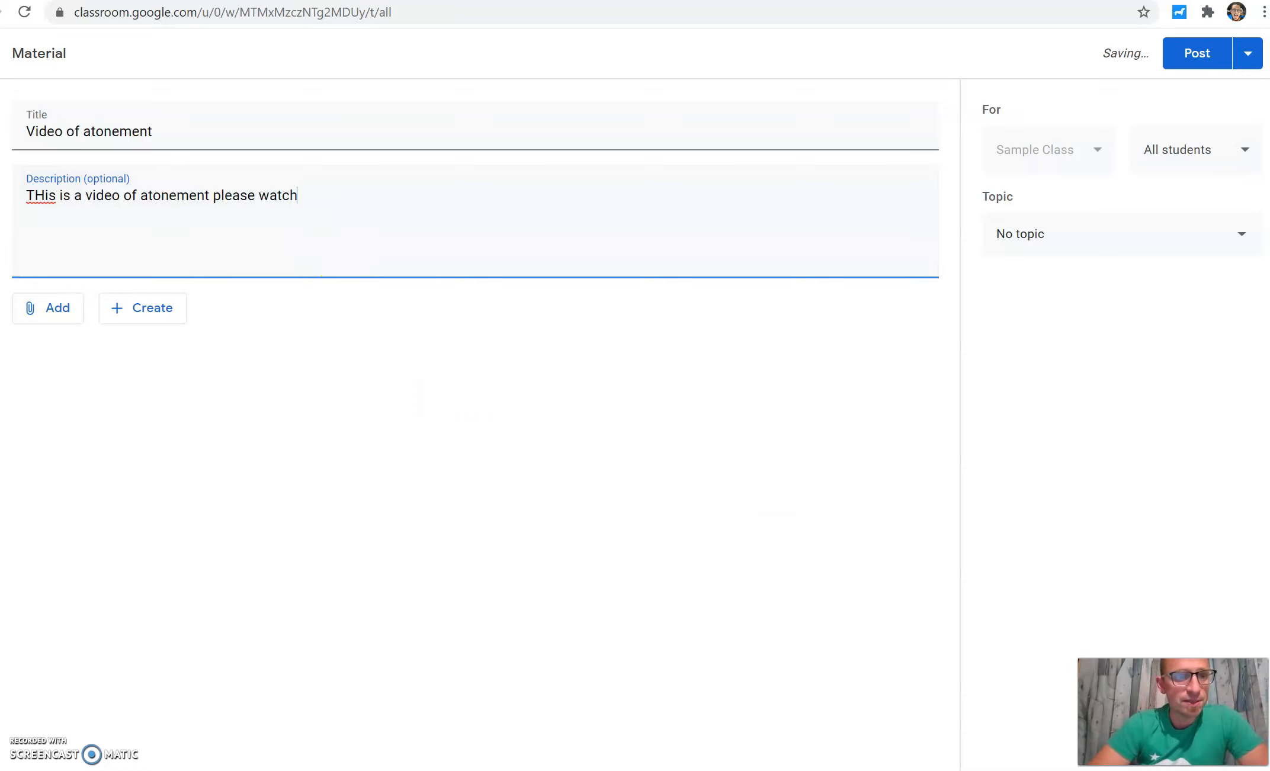
Step: Open the dialog for attaching a link to the material
click(46, 312)
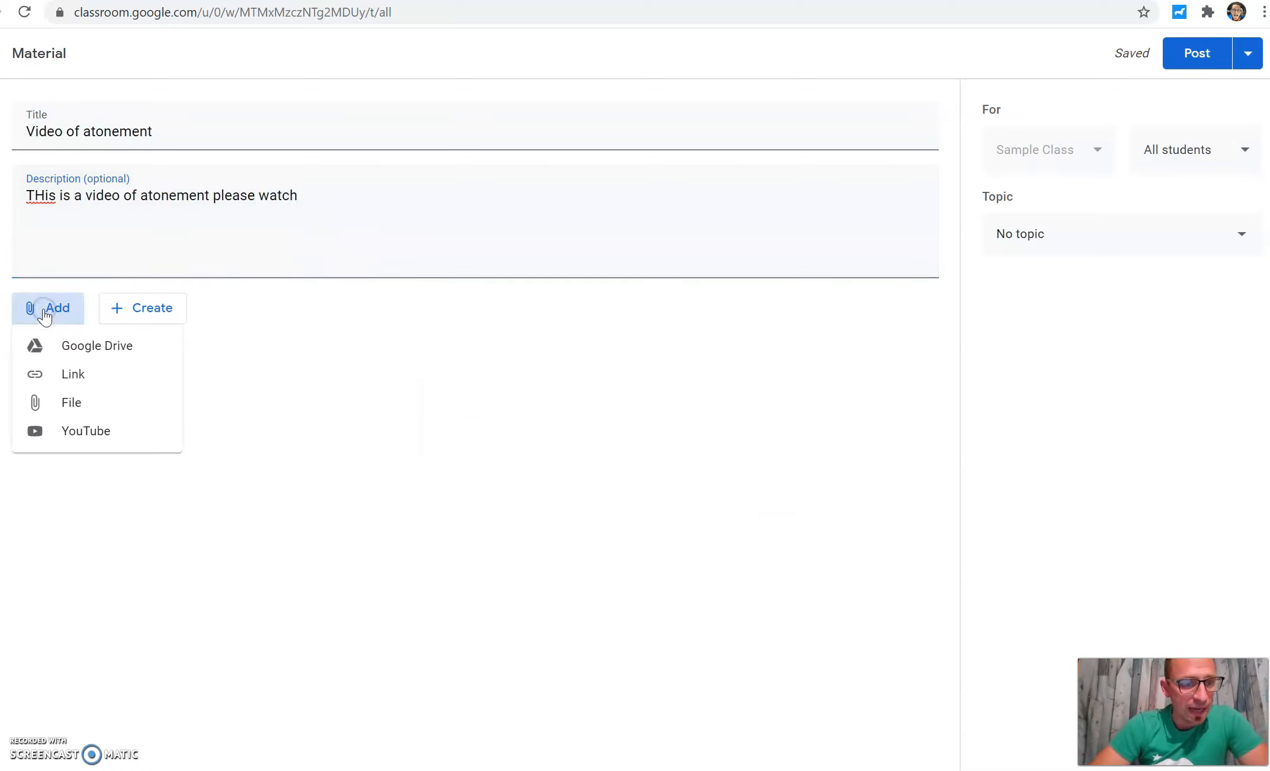
click(68, 370)
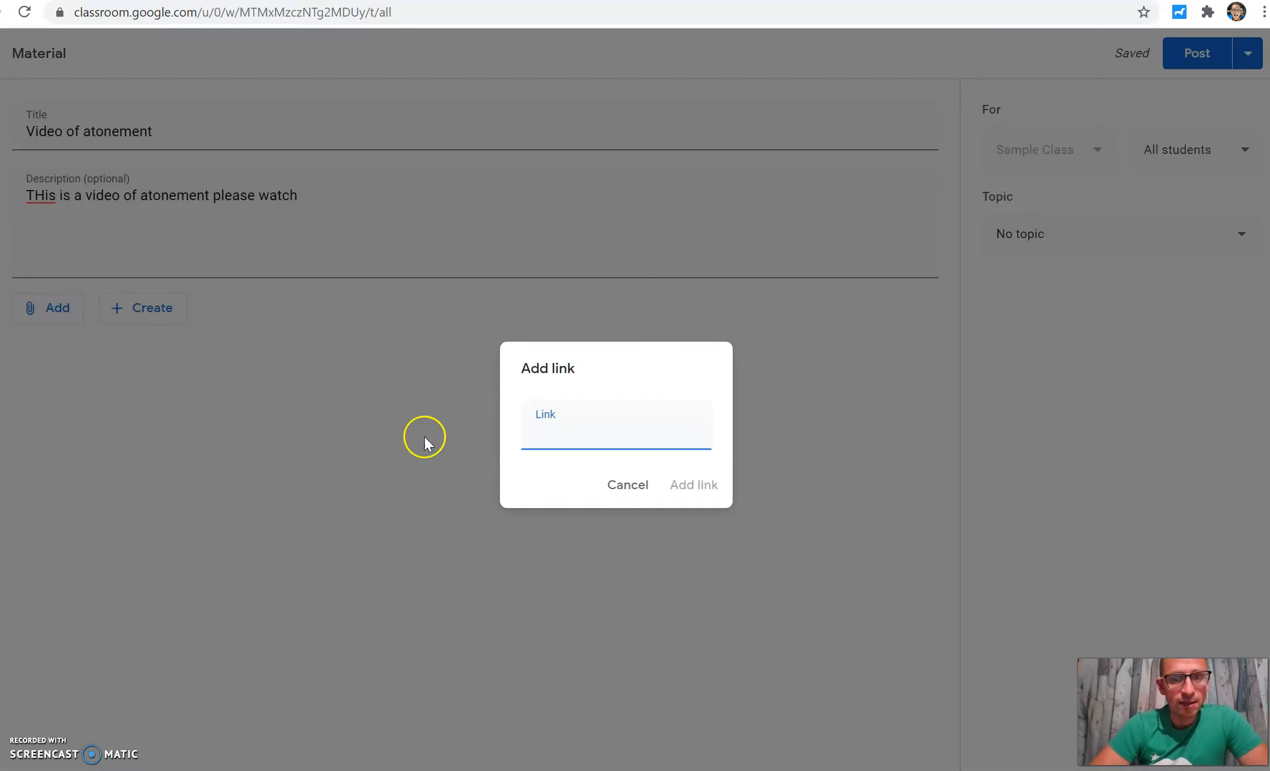
Step: Open YouTube in a new tab and play Atonement Video from your own channel's uploads
key(ctrl+t)
text(you)
key(Return)
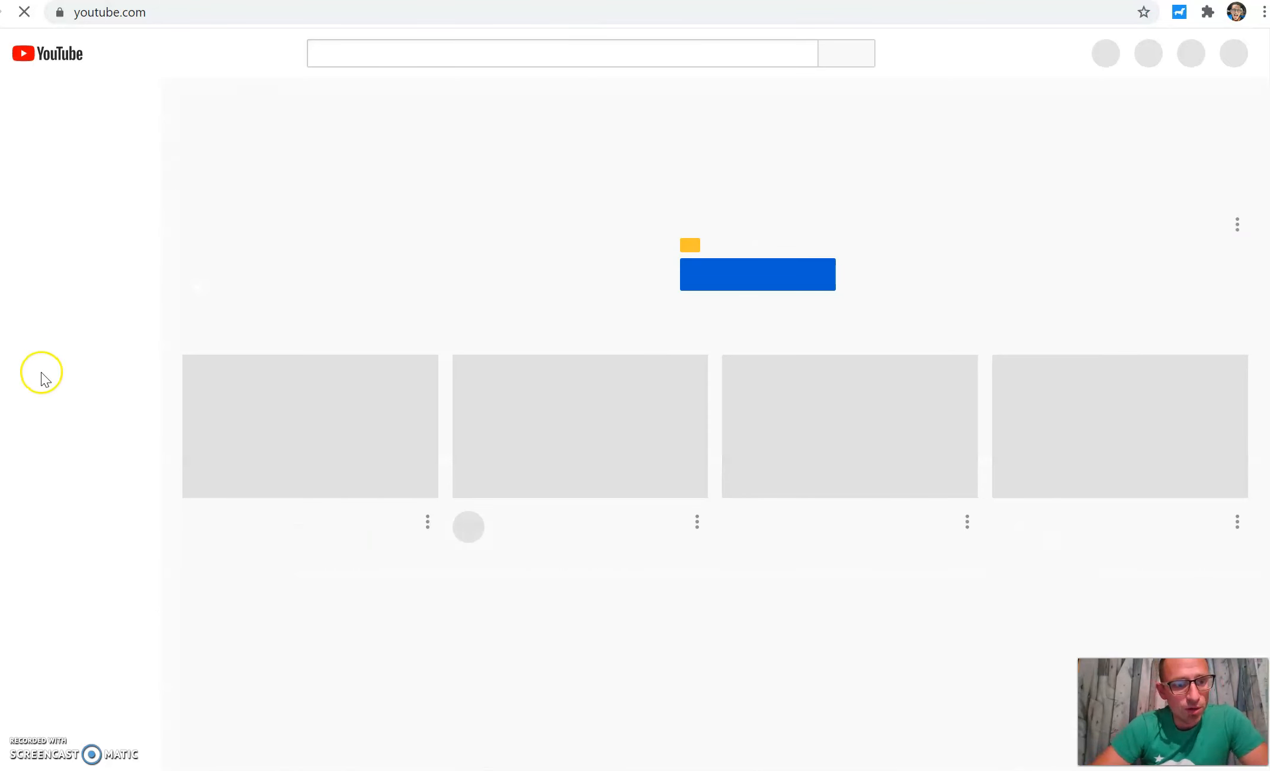
click(45, 317)
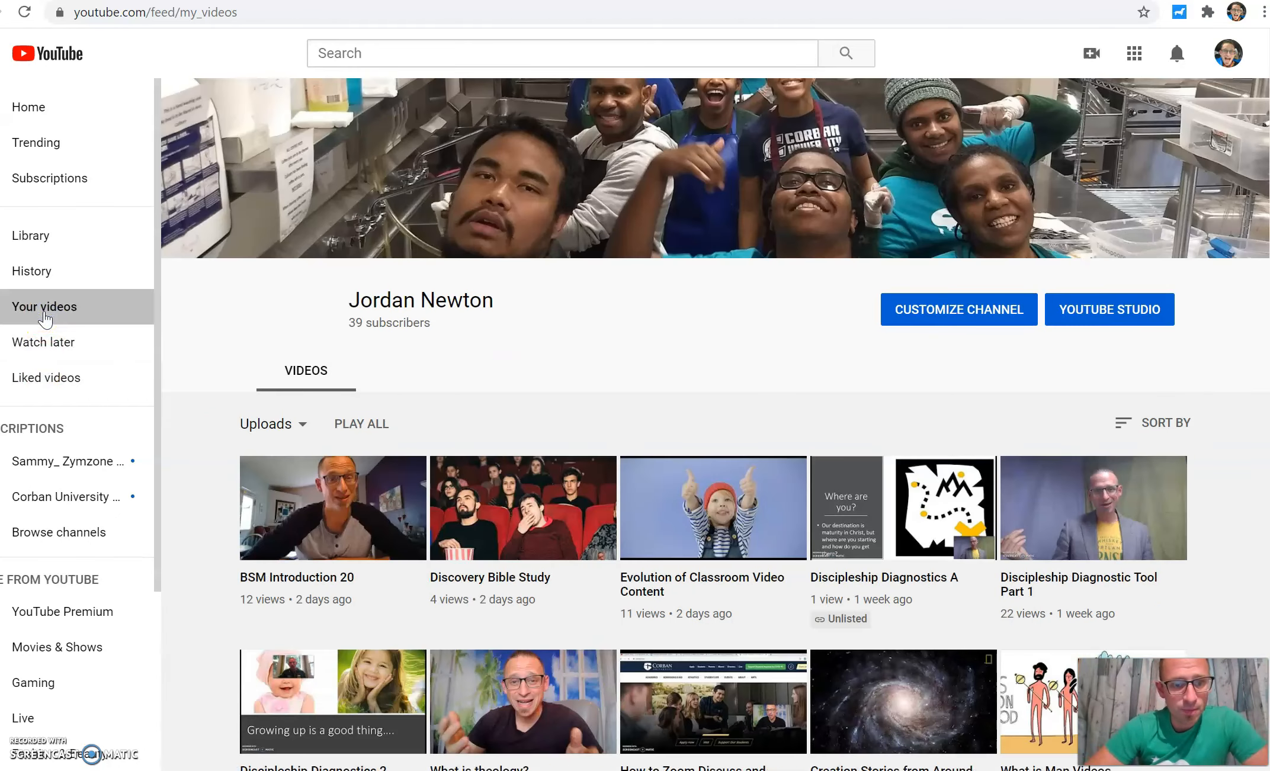
scroll(628, 403, down, 7)
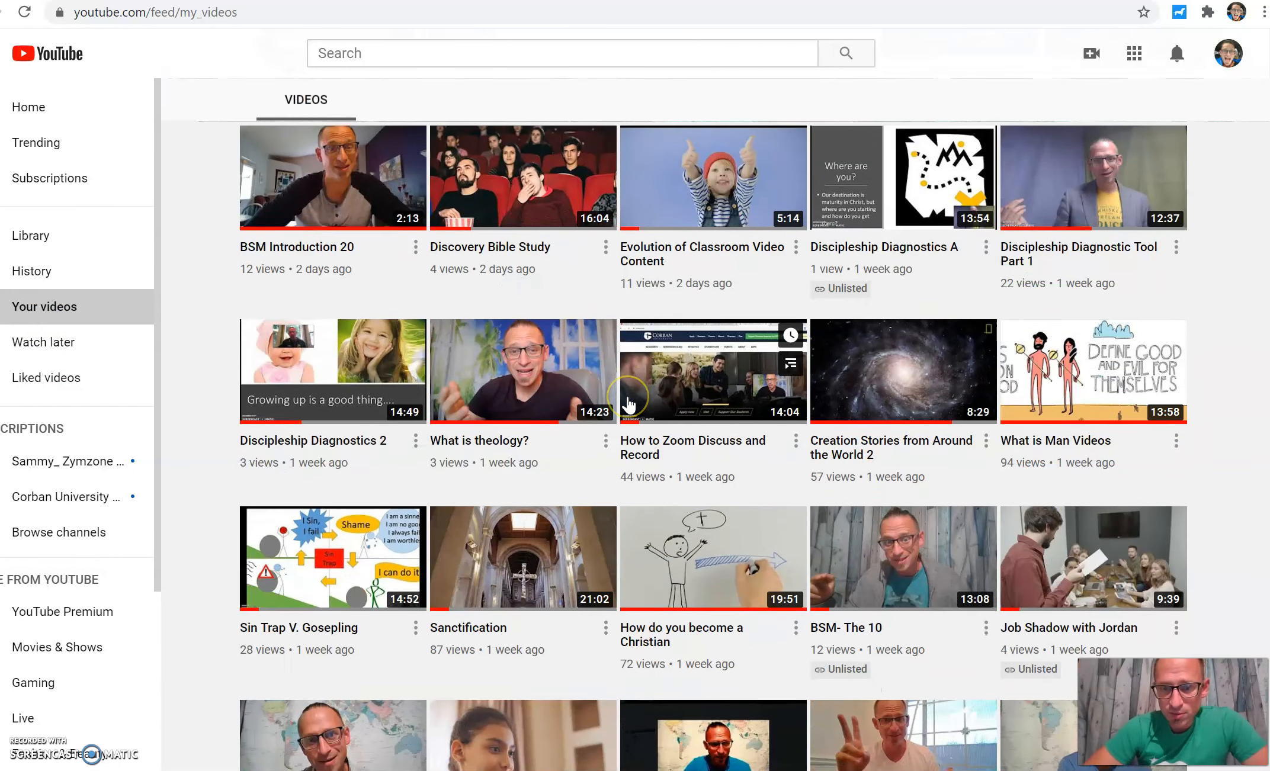
scroll(629, 405, down, 1)
scroll(629, 406, down, 4)
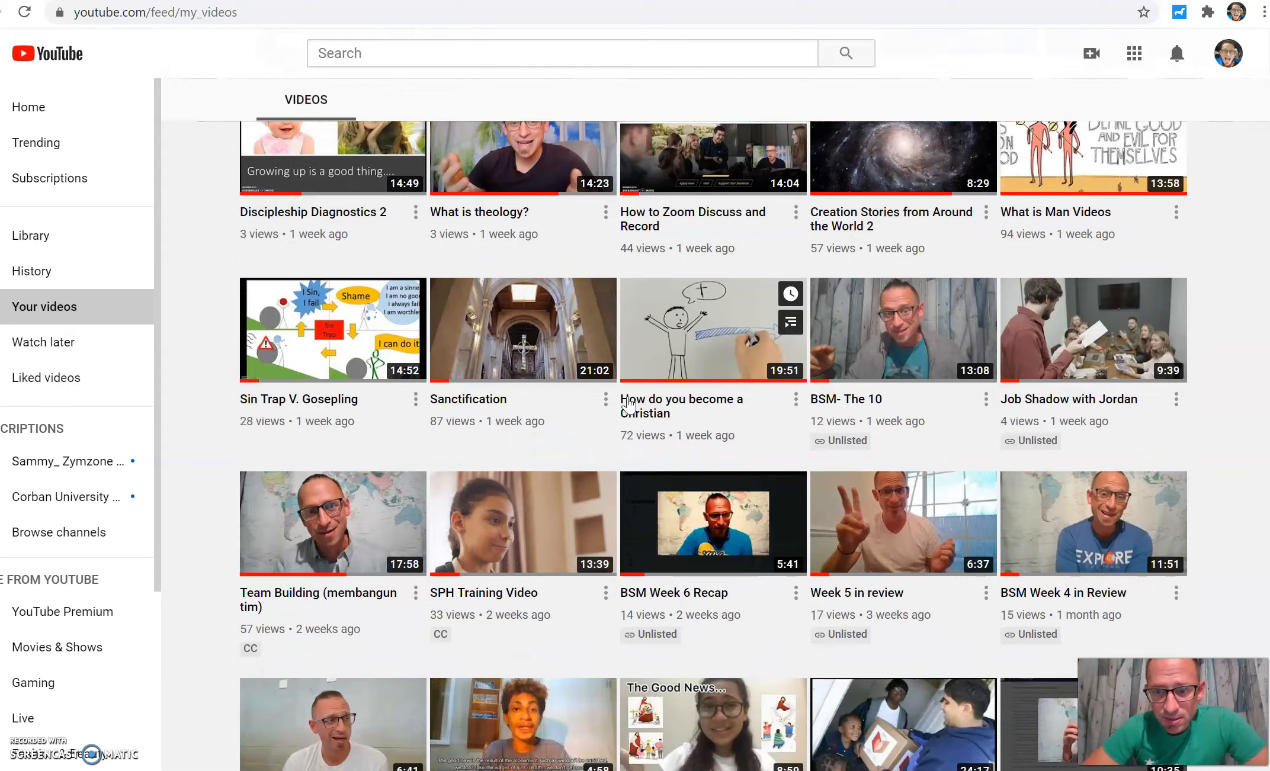
scroll(629, 405, down, 3)
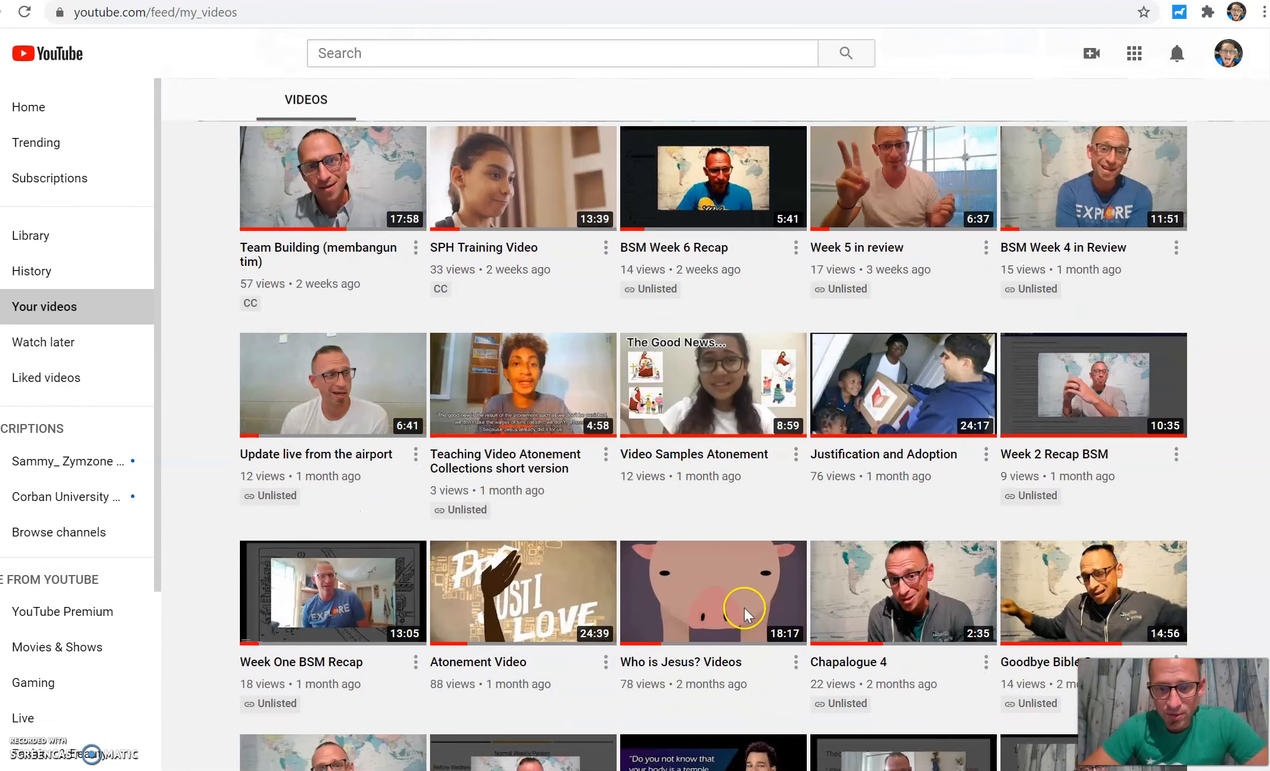
click(553, 601)
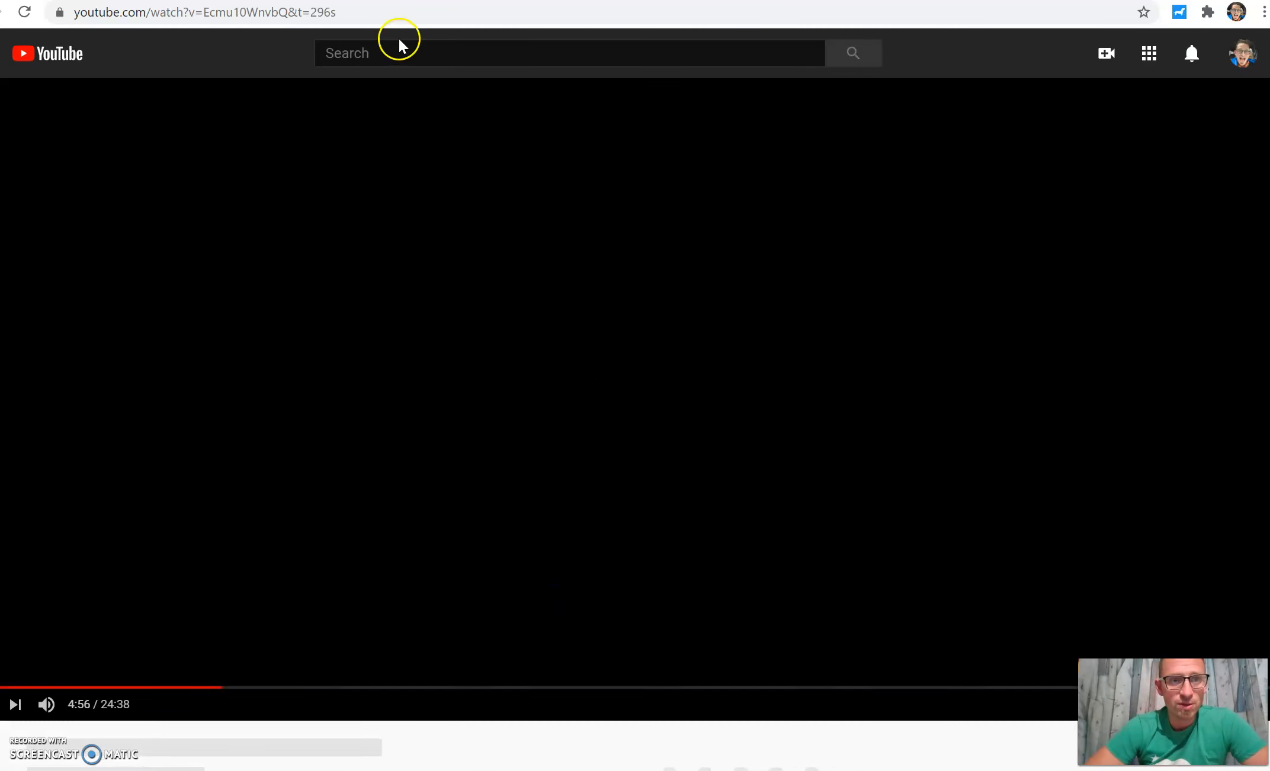
Step: Copy the video's URL and attach it as a link to the material
click(343, 11)
key(ctrl+c)
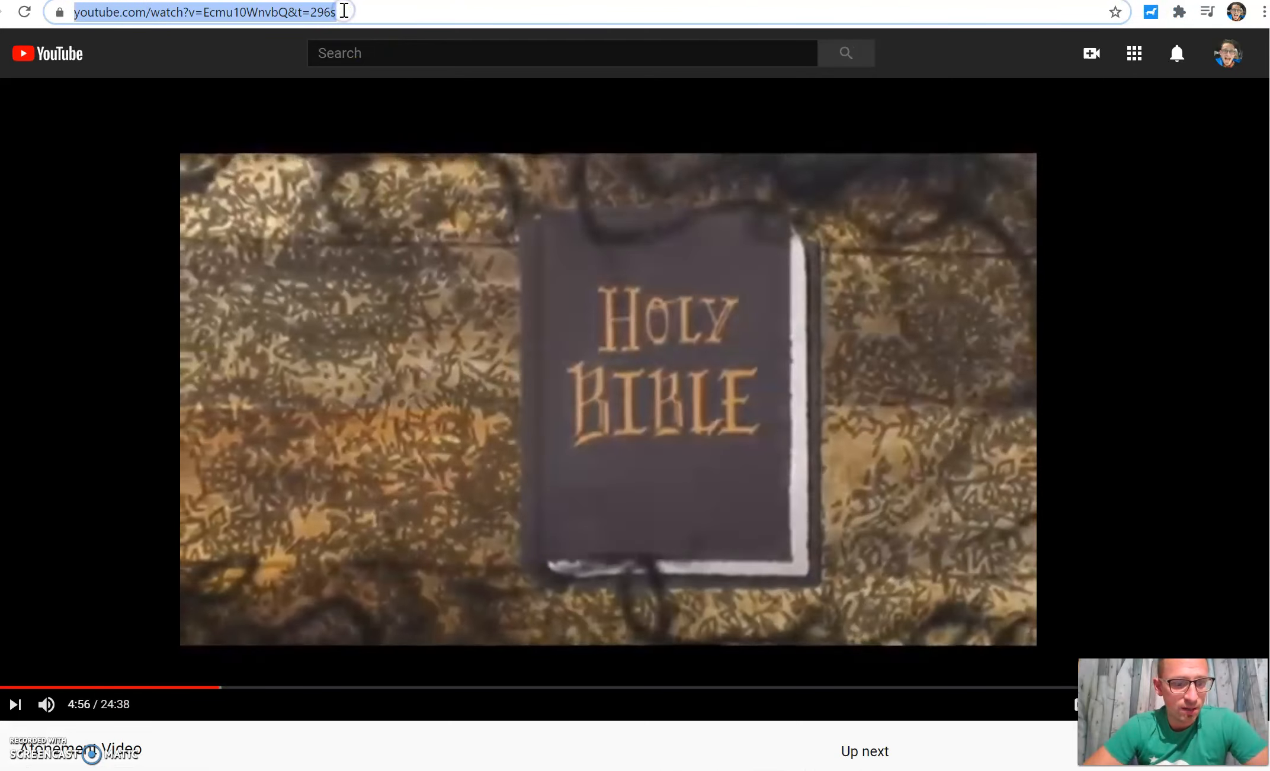
click(0, 704)
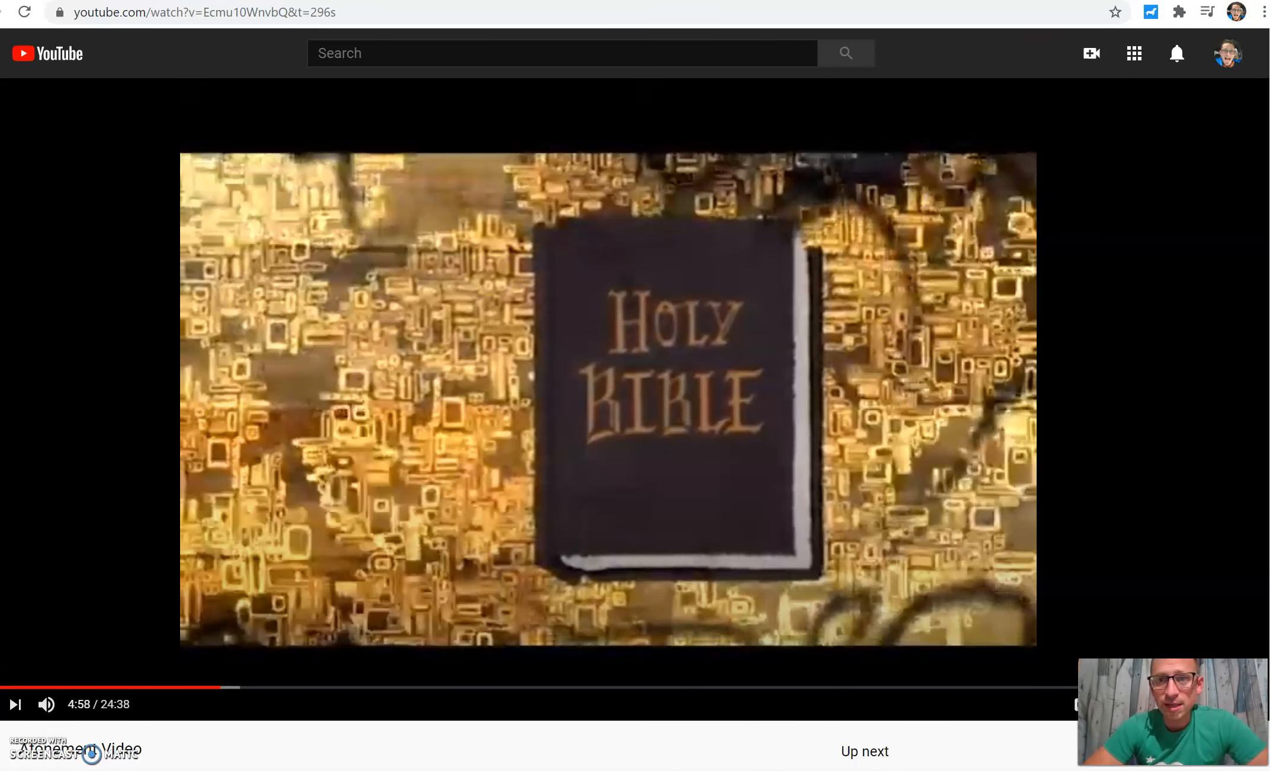
key(ctrl+Tab)
key(ctrl+v)
click(701, 486)
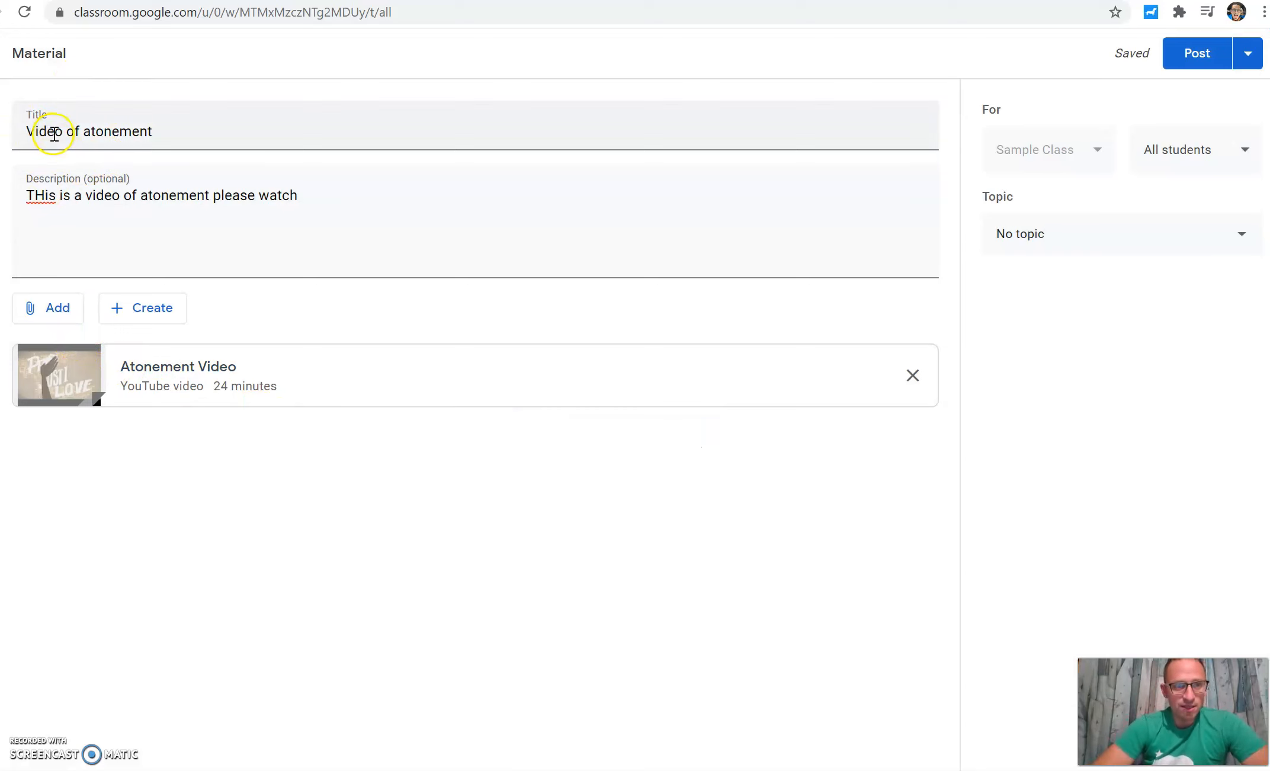
Step: Correct the description's typo so it begins with "This"
click(43, 196)
key(BackSpace)
text(h)
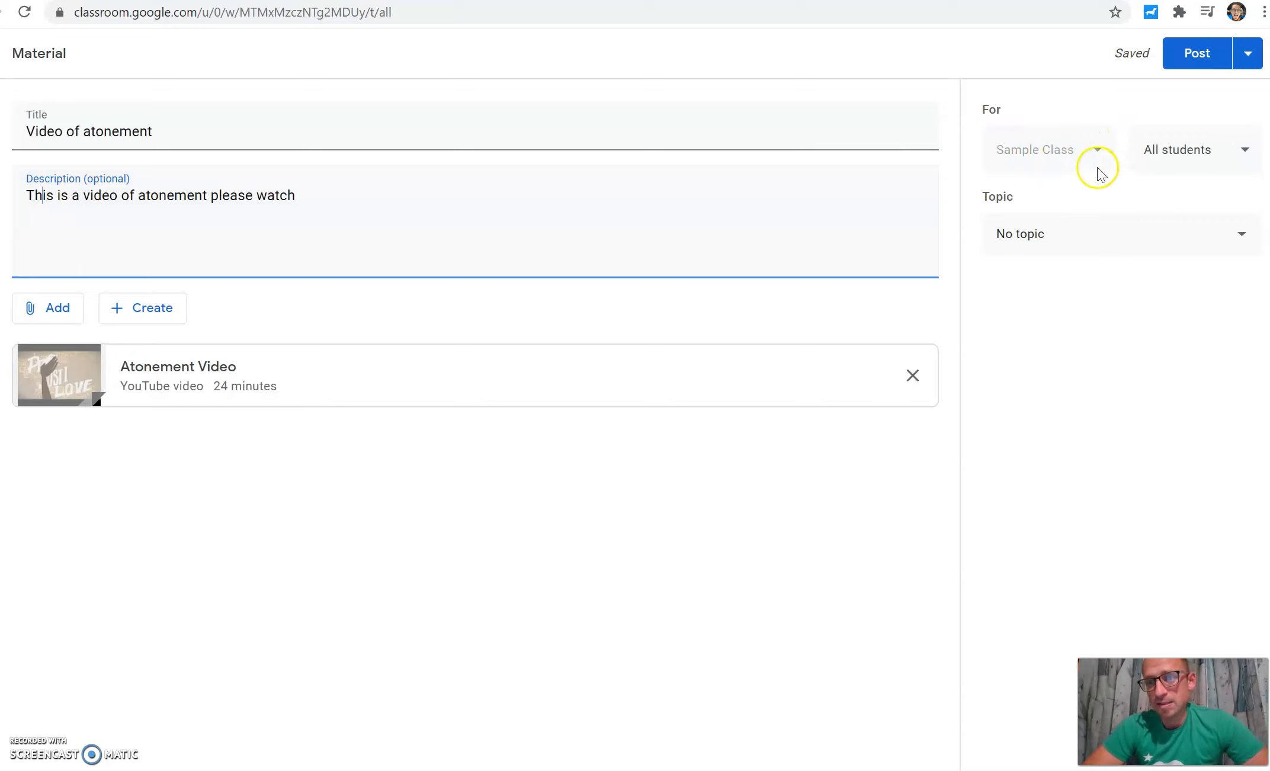
Step: Assign the material to the Week 1 topic and post it
click(1186, 157)
click(1185, 157)
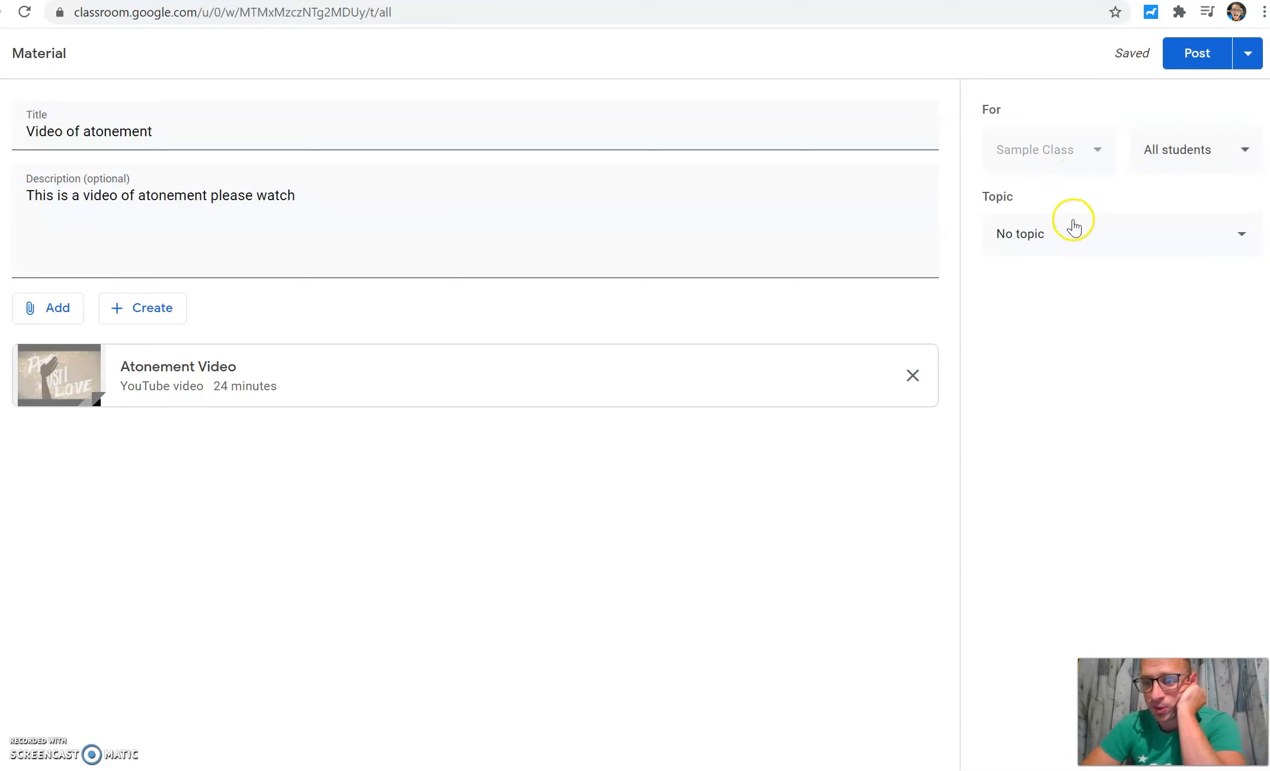
click(1066, 236)
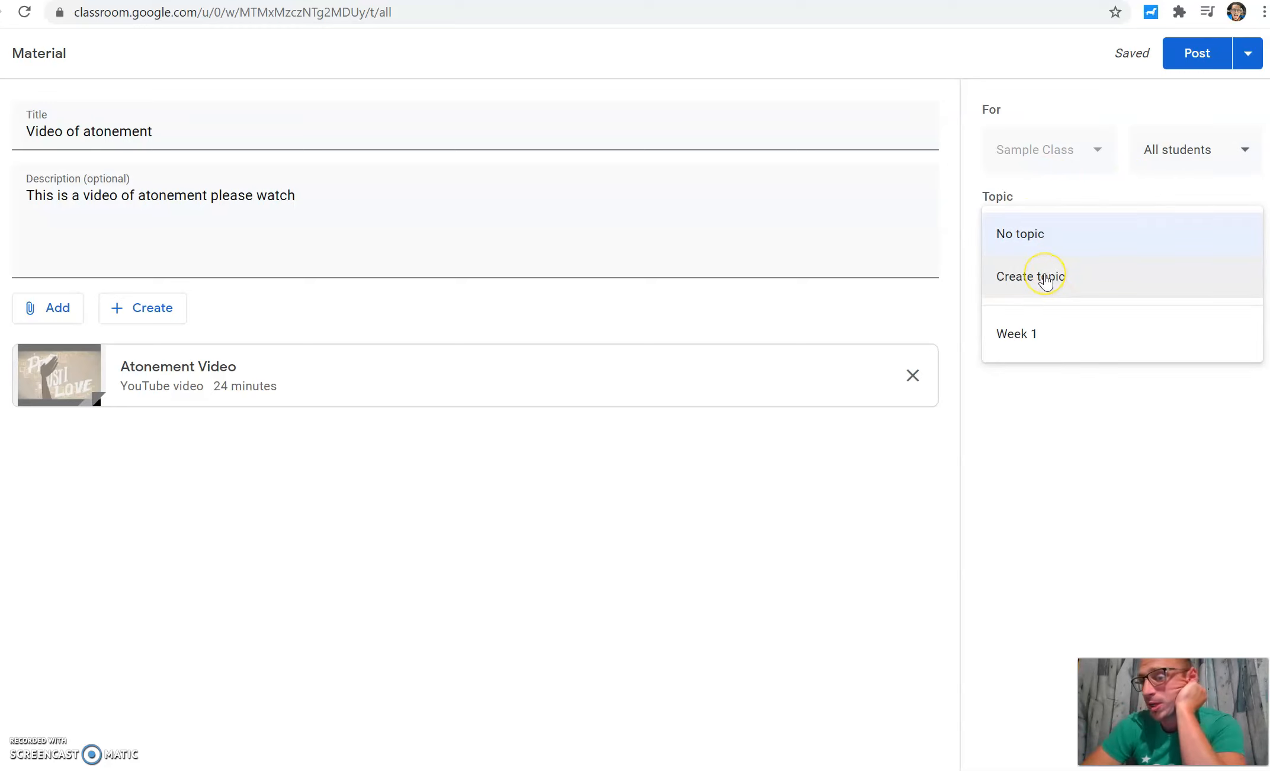
click(1045, 344)
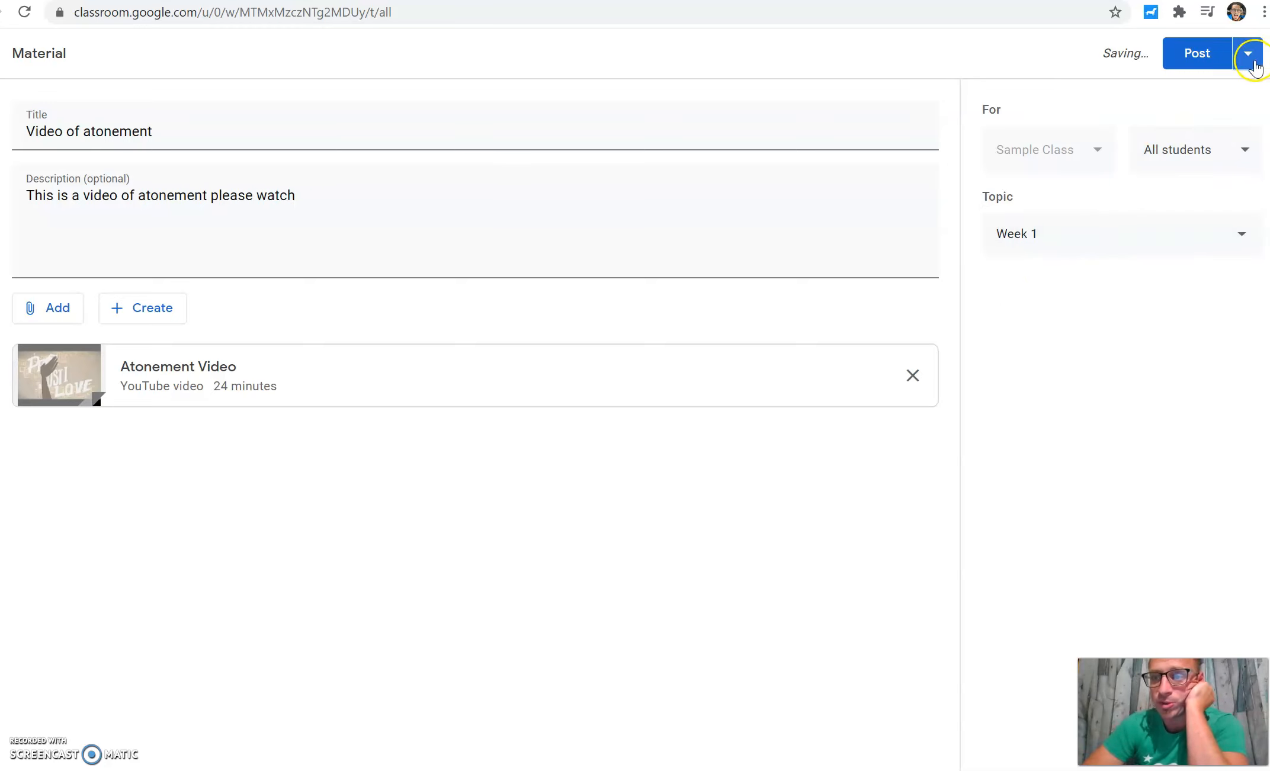
click(1253, 67)
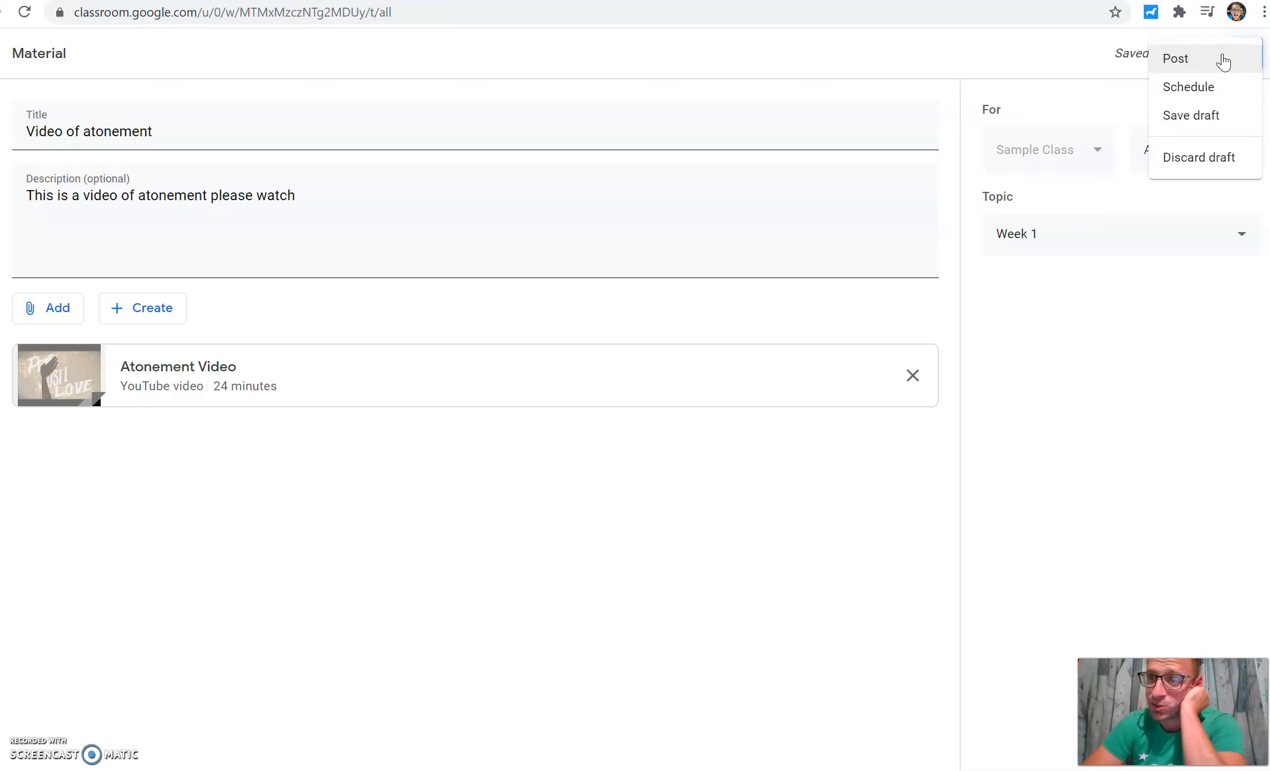
click(1218, 60)
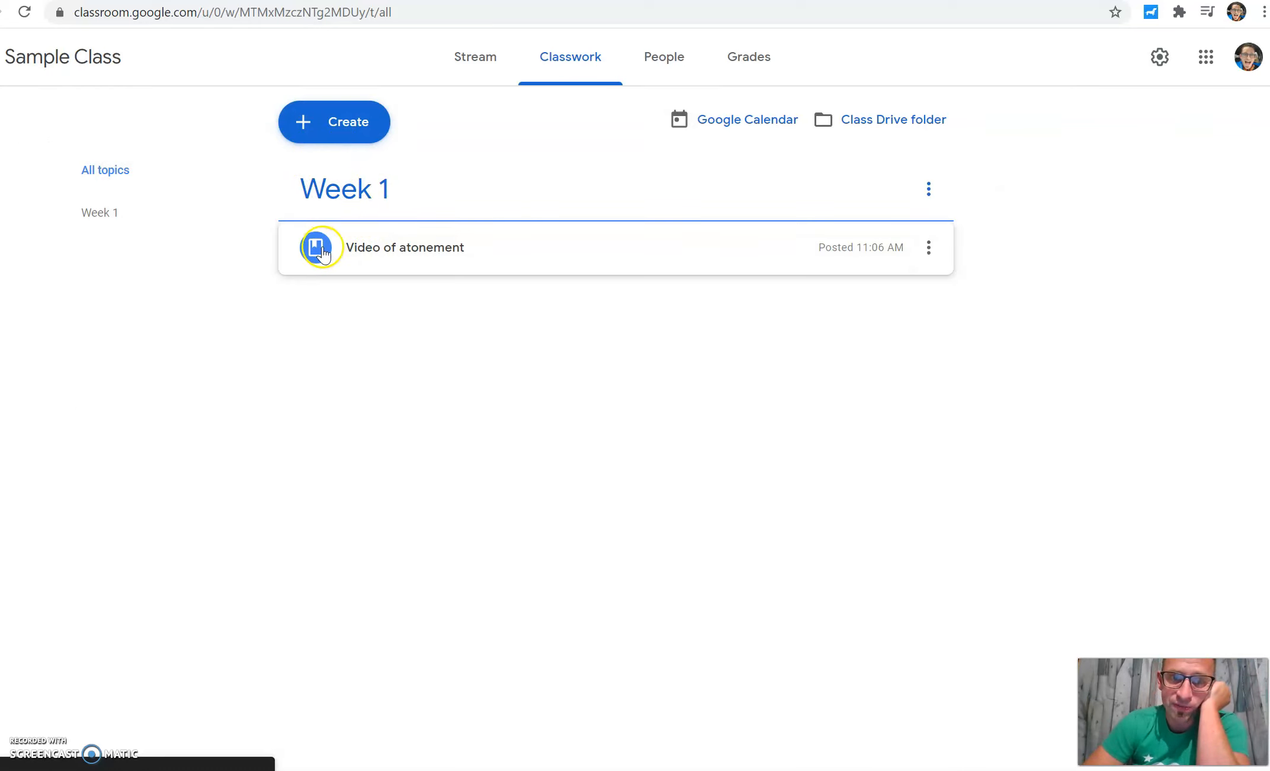
Step: Expand the posted material, then start creating a new assignment
click(502, 251)
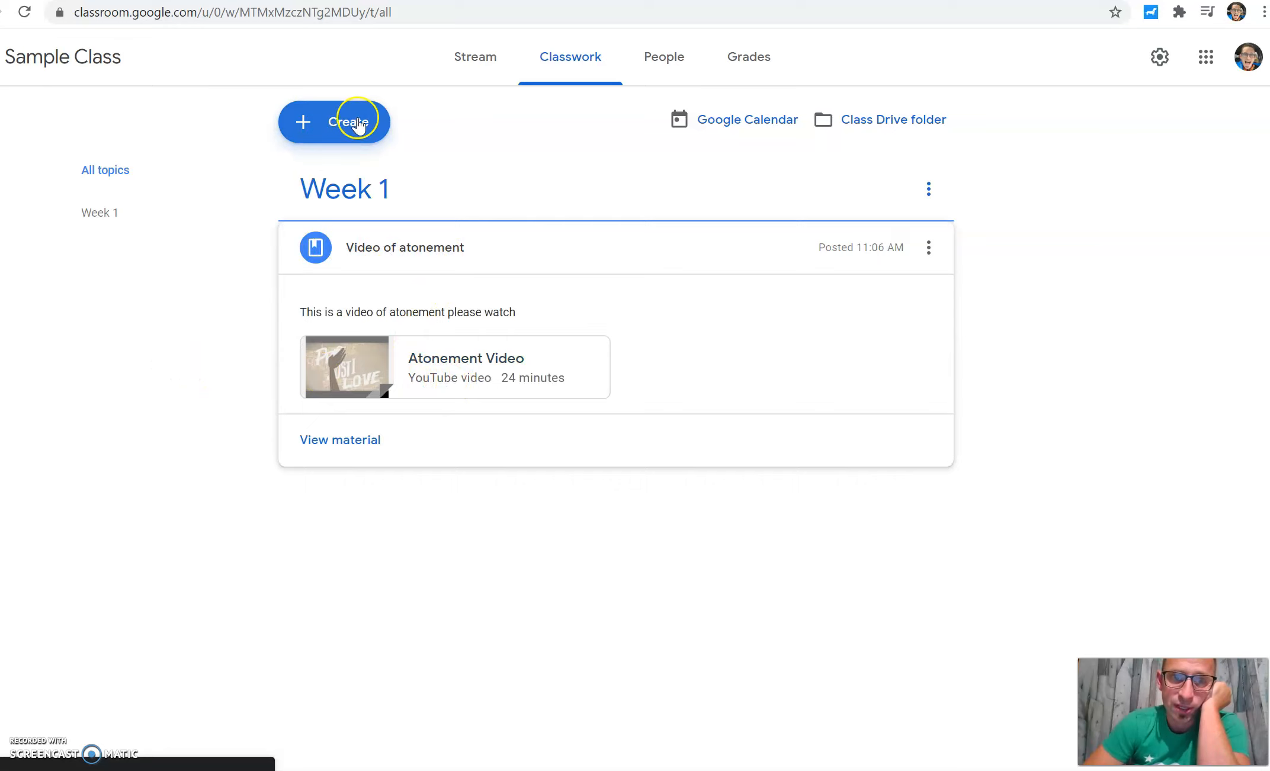
click(357, 125)
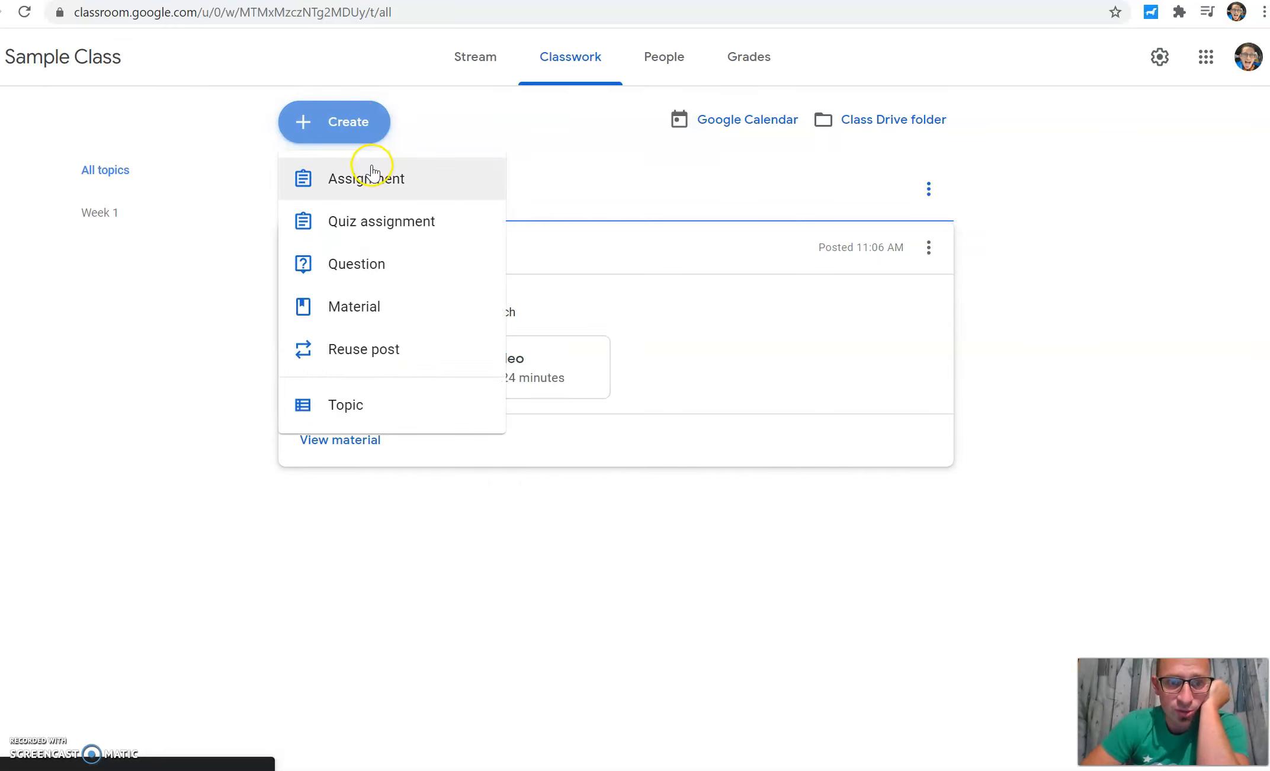
click(372, 175)
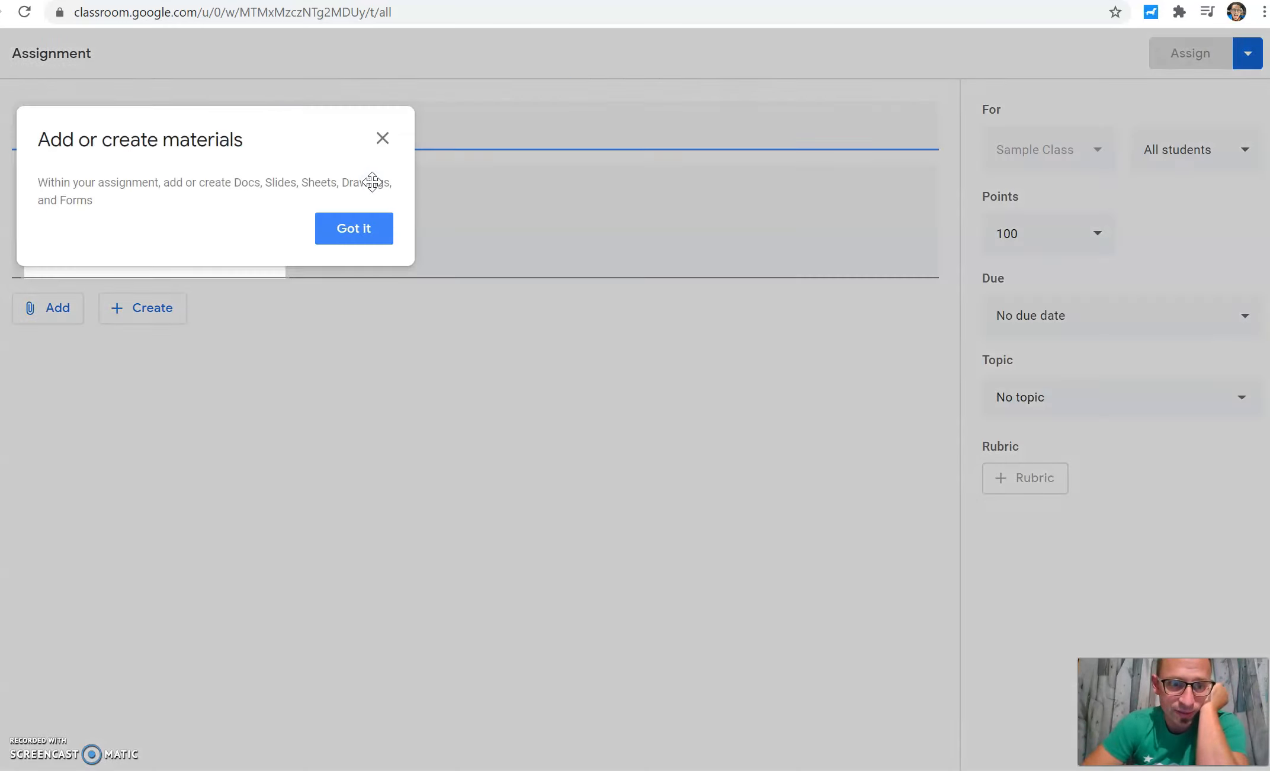
click(361, 231)
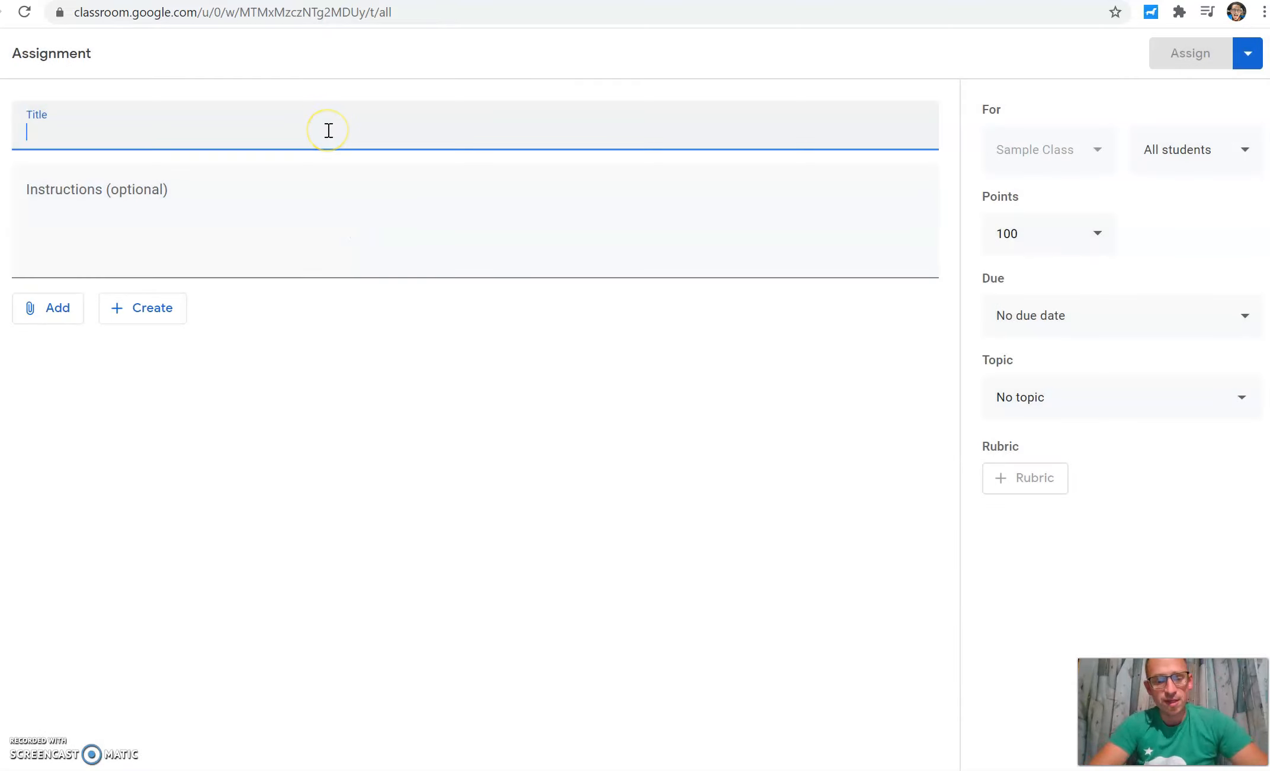
Step: Enter blah as both the assignment's title and its instructions
text(bl)
click(309, 229)
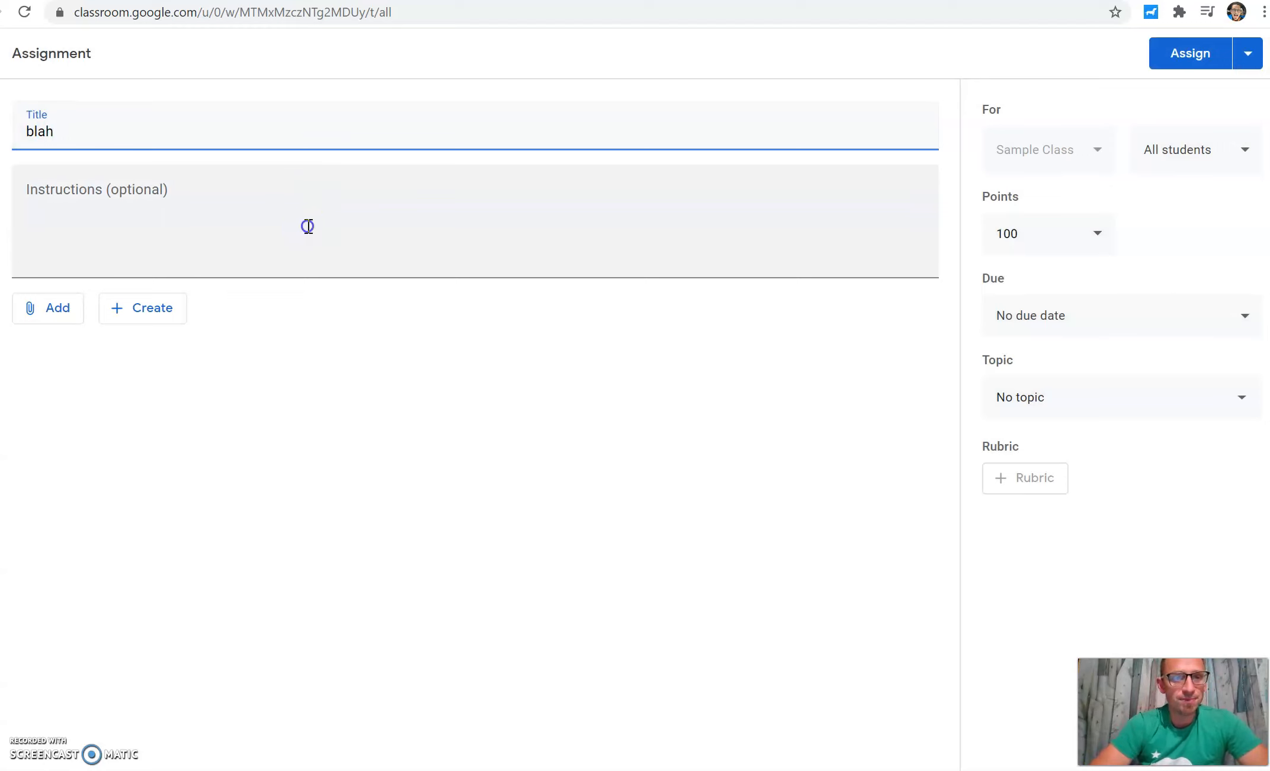
click(307, 227)
text(c)
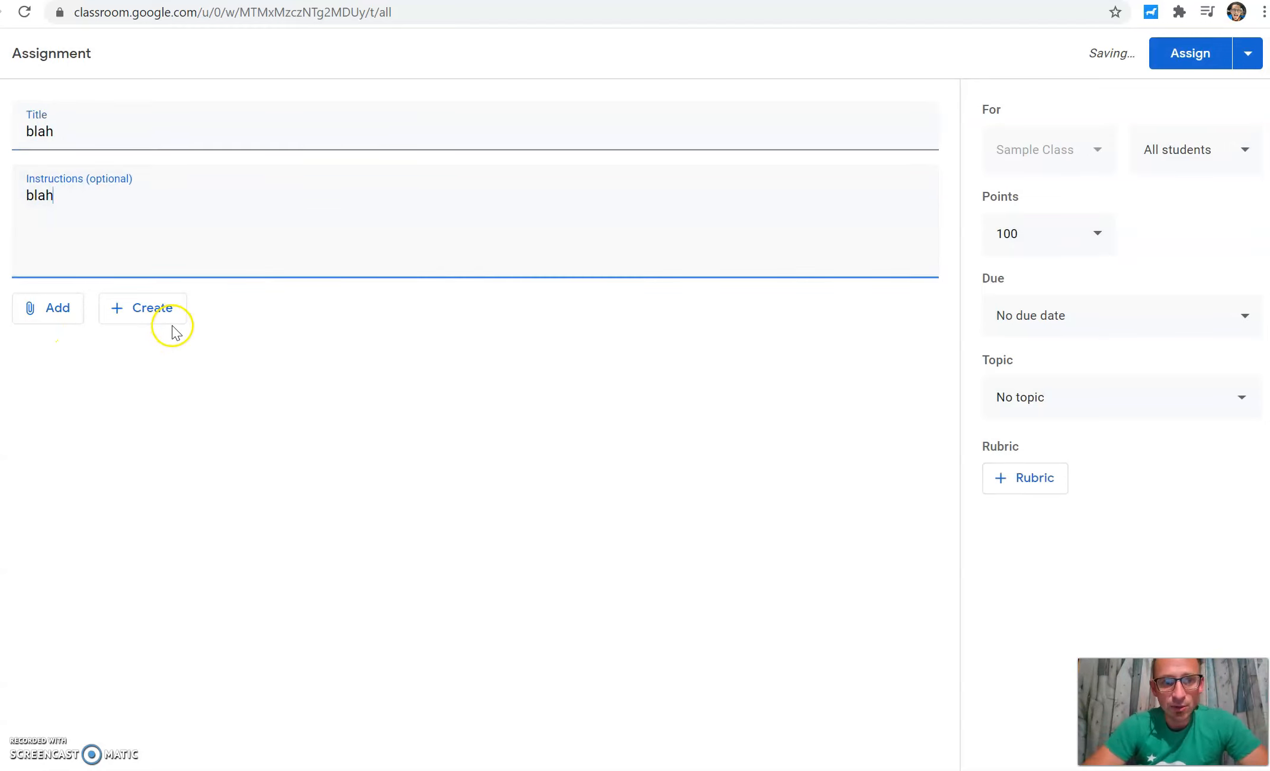
Step: Set the assignment's points to Ungraded and its topic to Week 1
click(1101, 240)
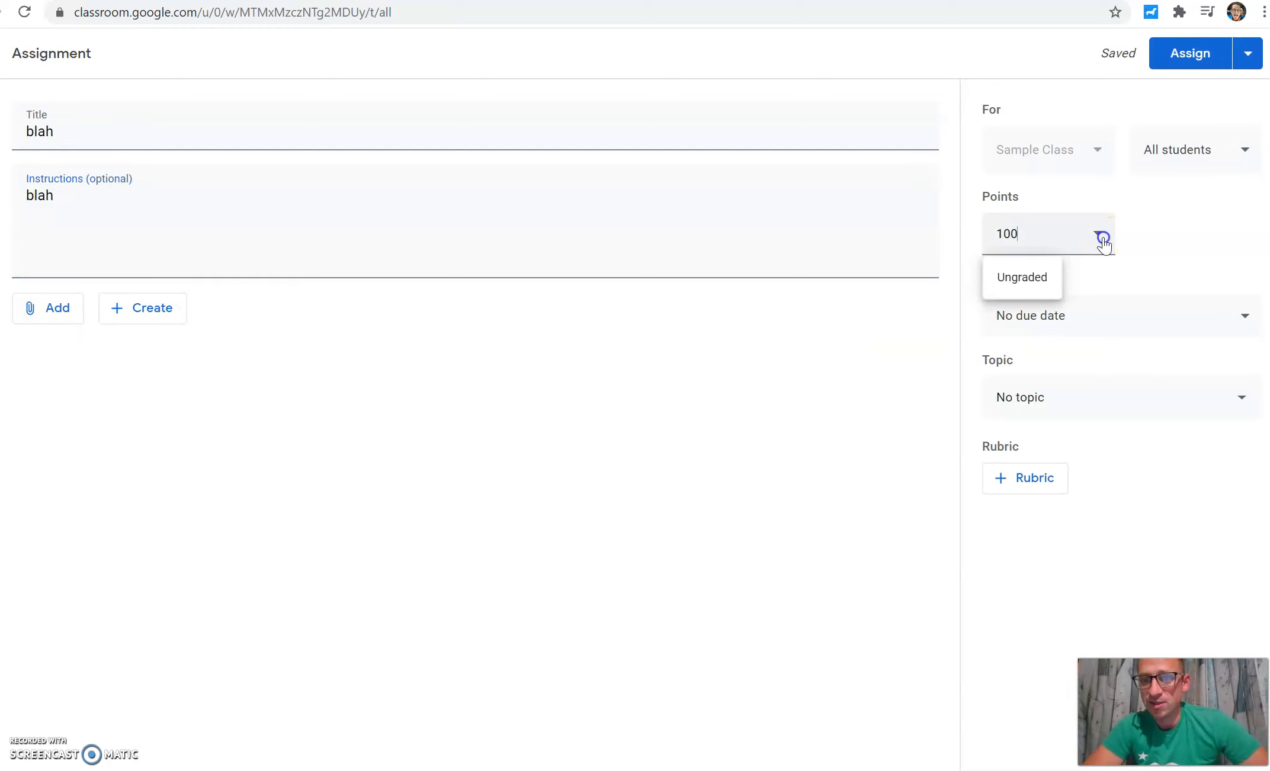
click(1037, 276)
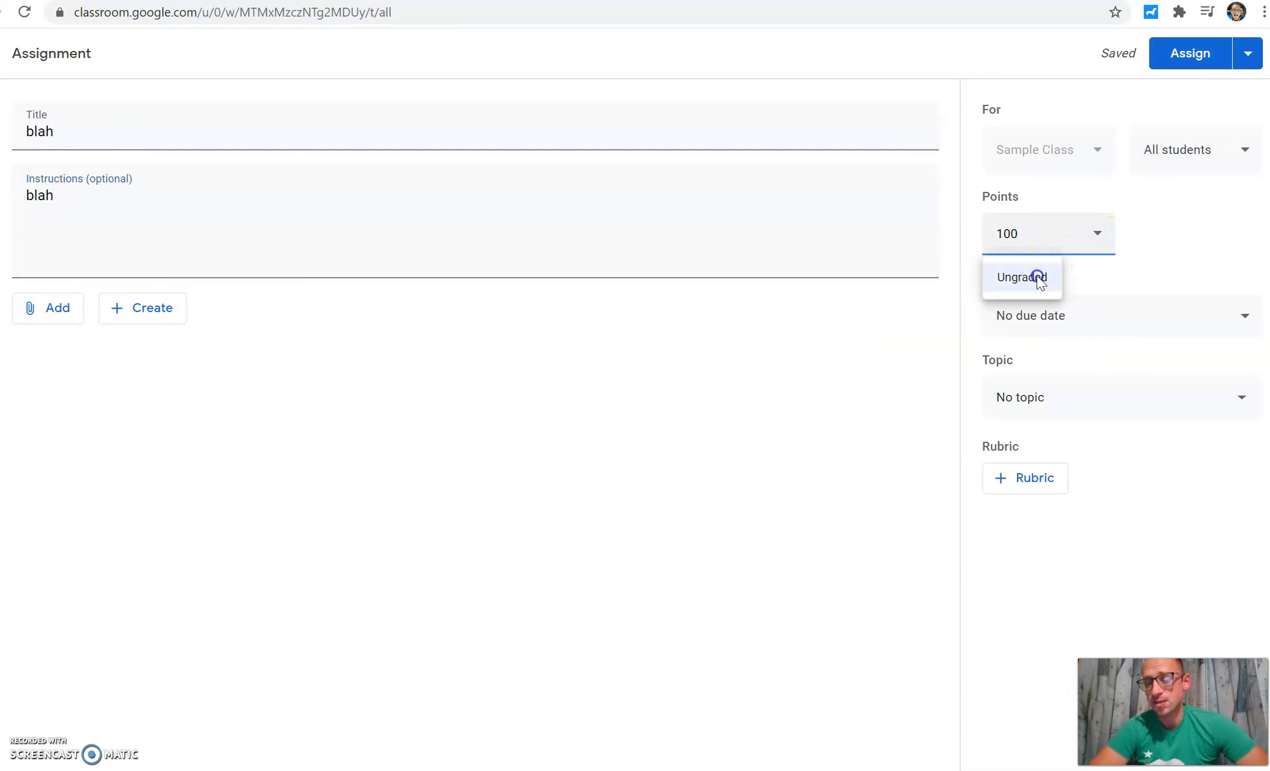
click(1106, 309)
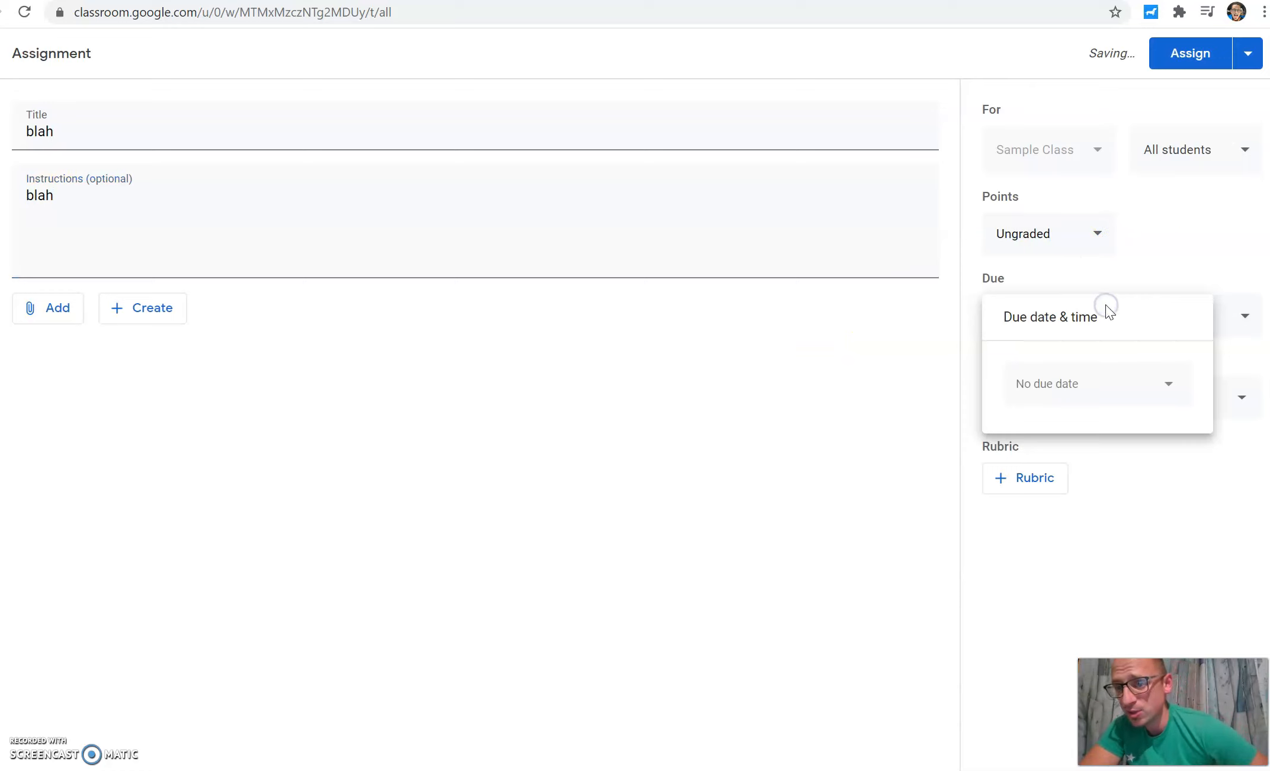
click(1170, 254)
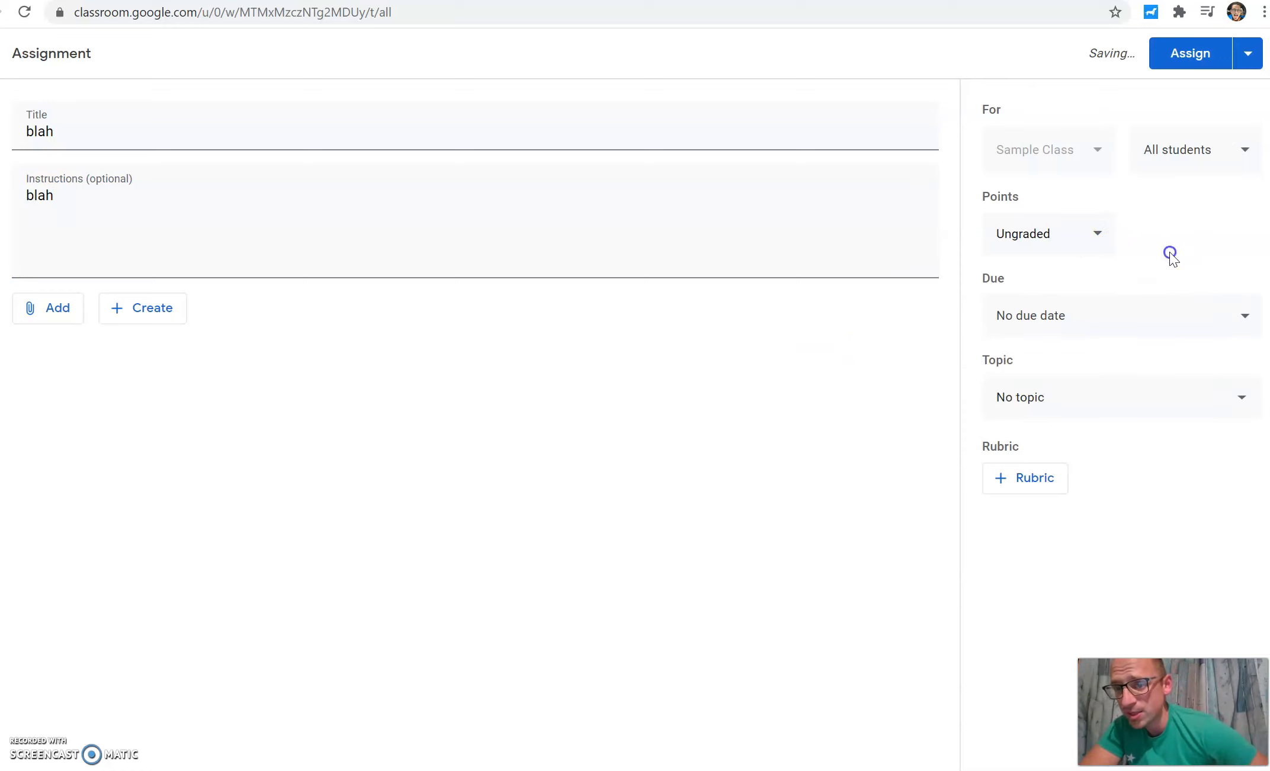
click(1148, 409)
click(1065, 511)
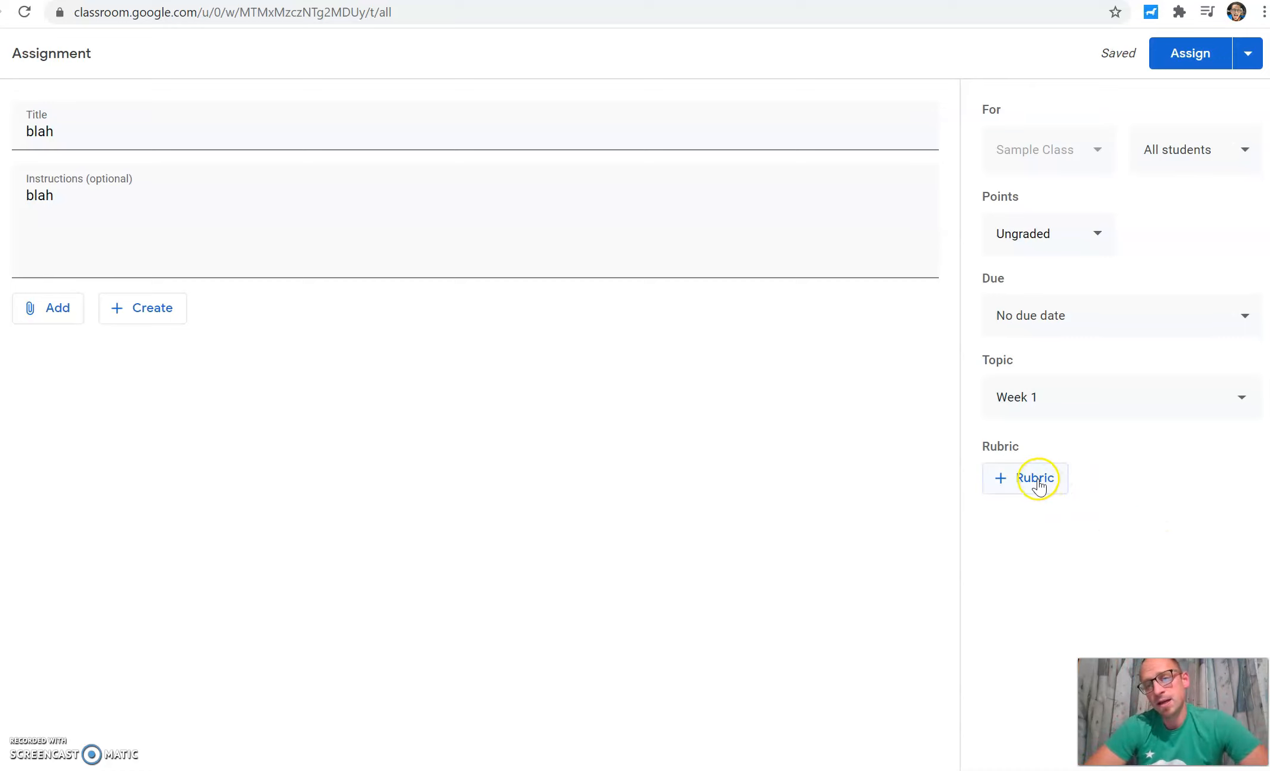
Step: Rename the assignment Atonement video homework and assign it
double_click(39, 131)
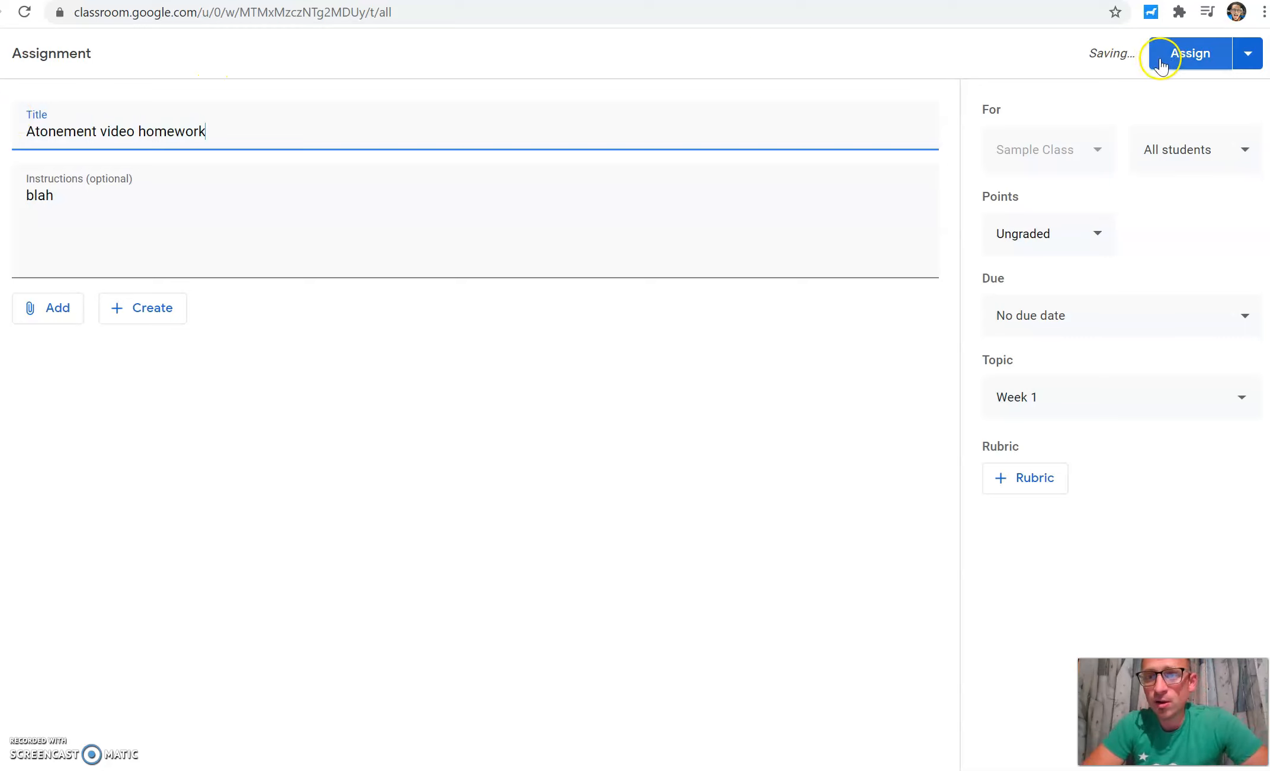
click(1190, 63)
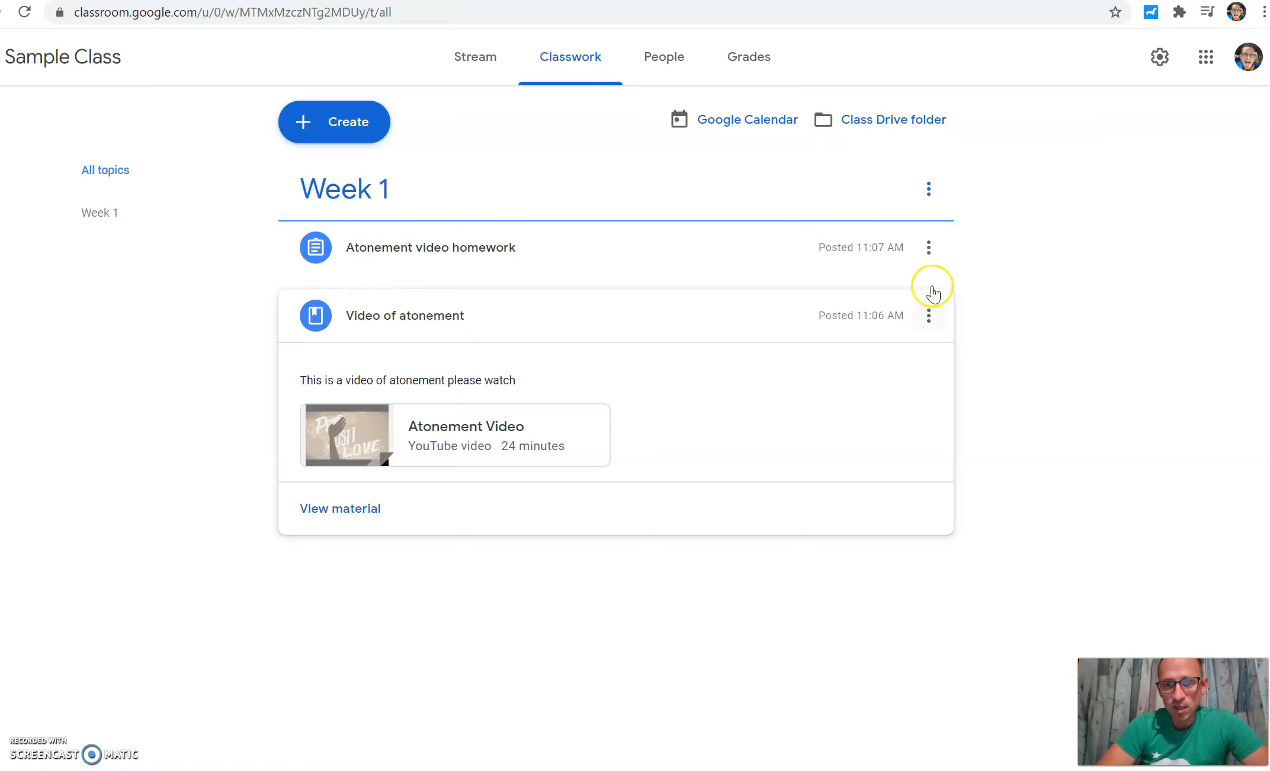
Step: Move the homework assignment below the Video of atonement material and expand it
click(928, 247)
click(916, 412)
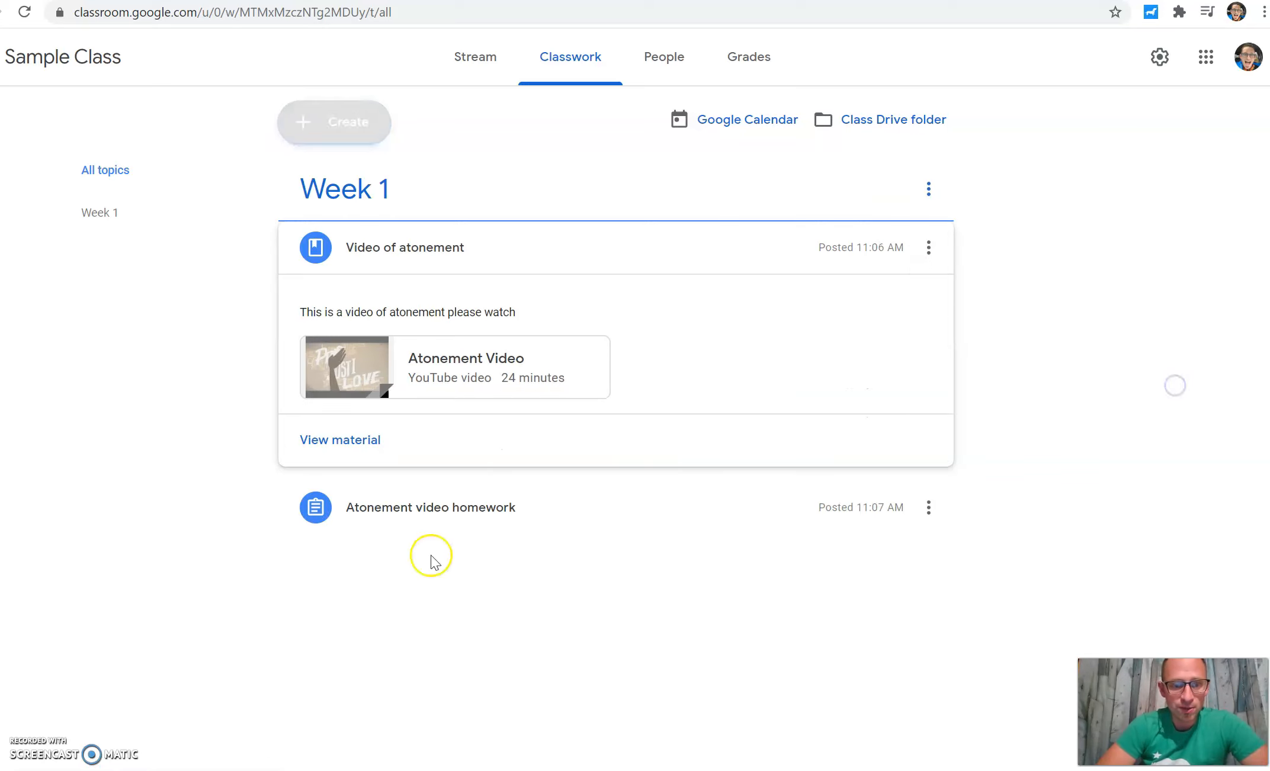
click(314, 520)
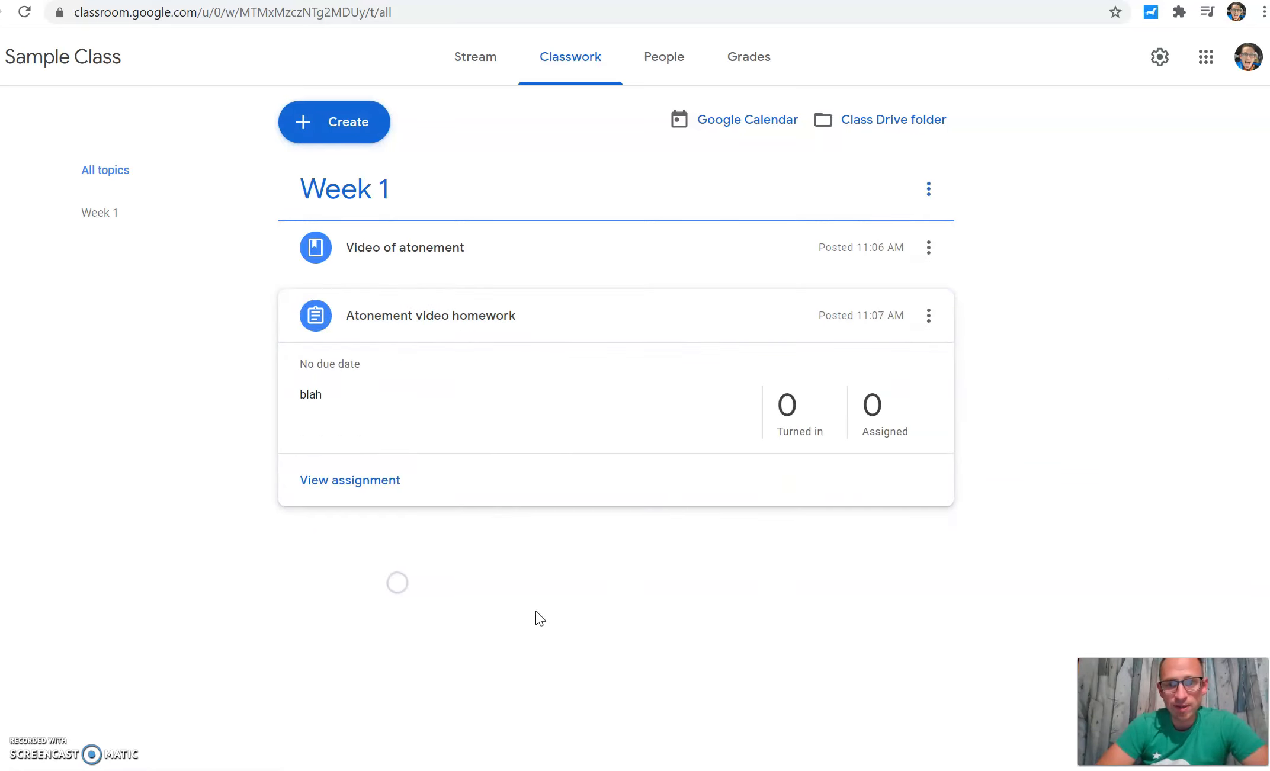
drag(819, 392, 830, 347)
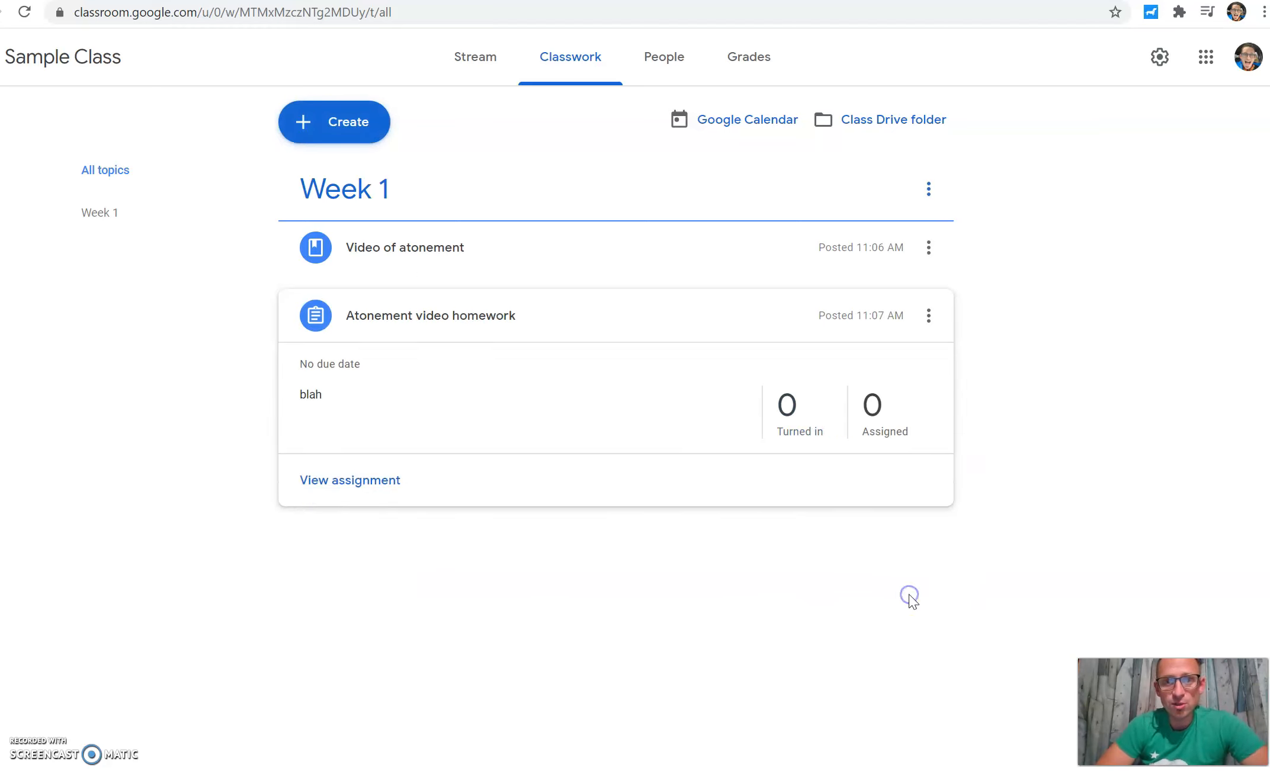
Step: Open the People page and the student invite dialog, then cancel it
click(671, 61)
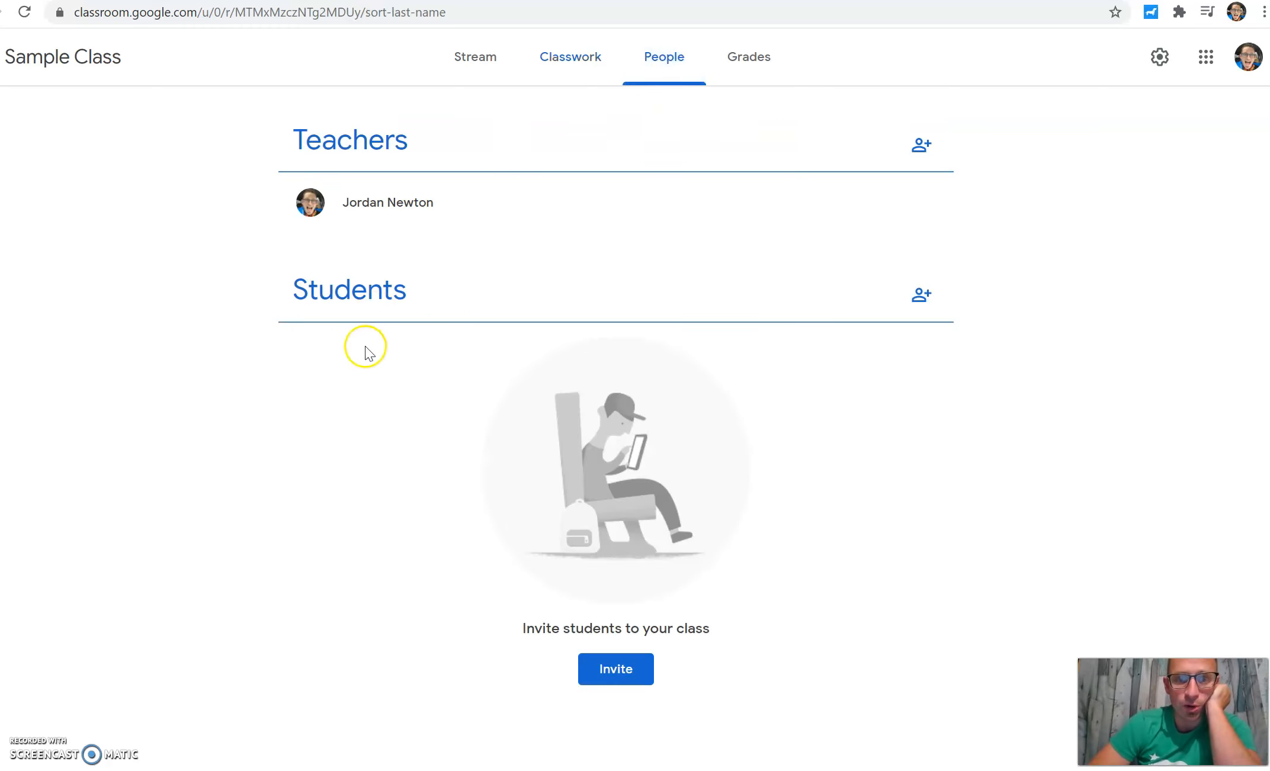
click(601, 679)
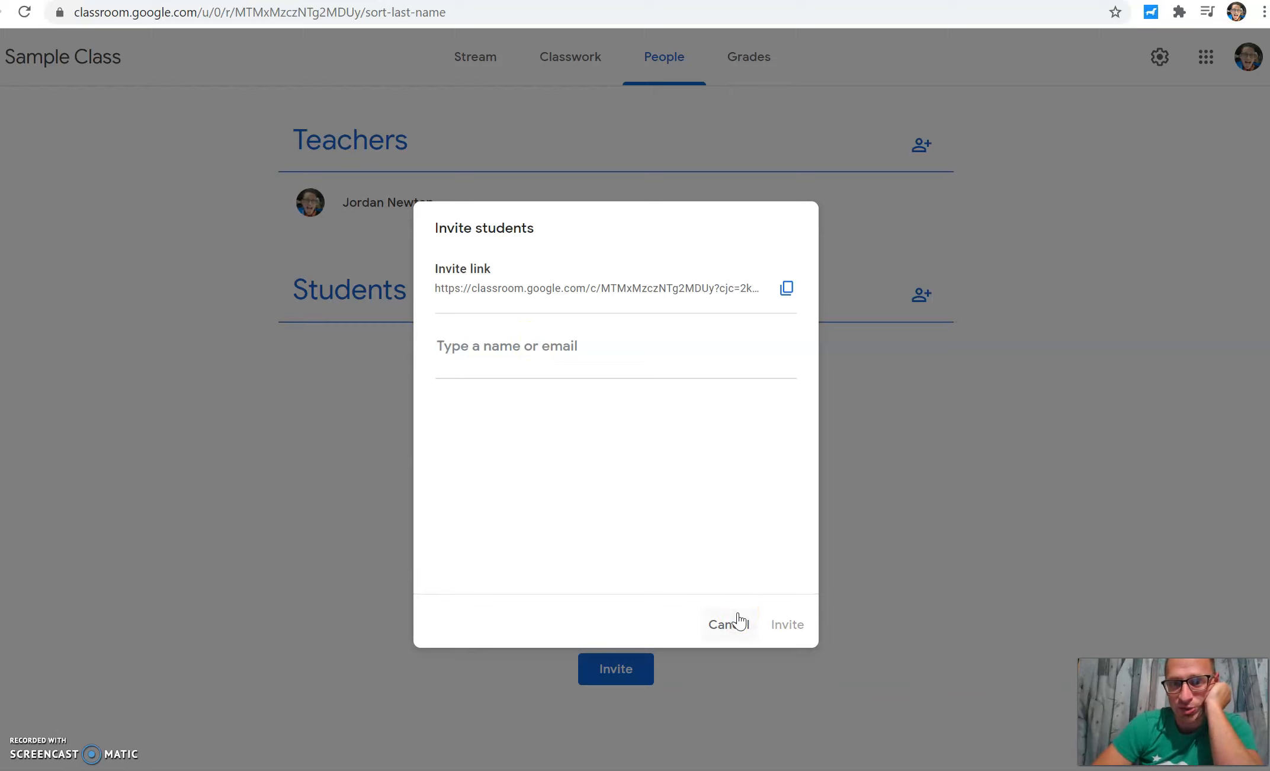
click(737, 624)
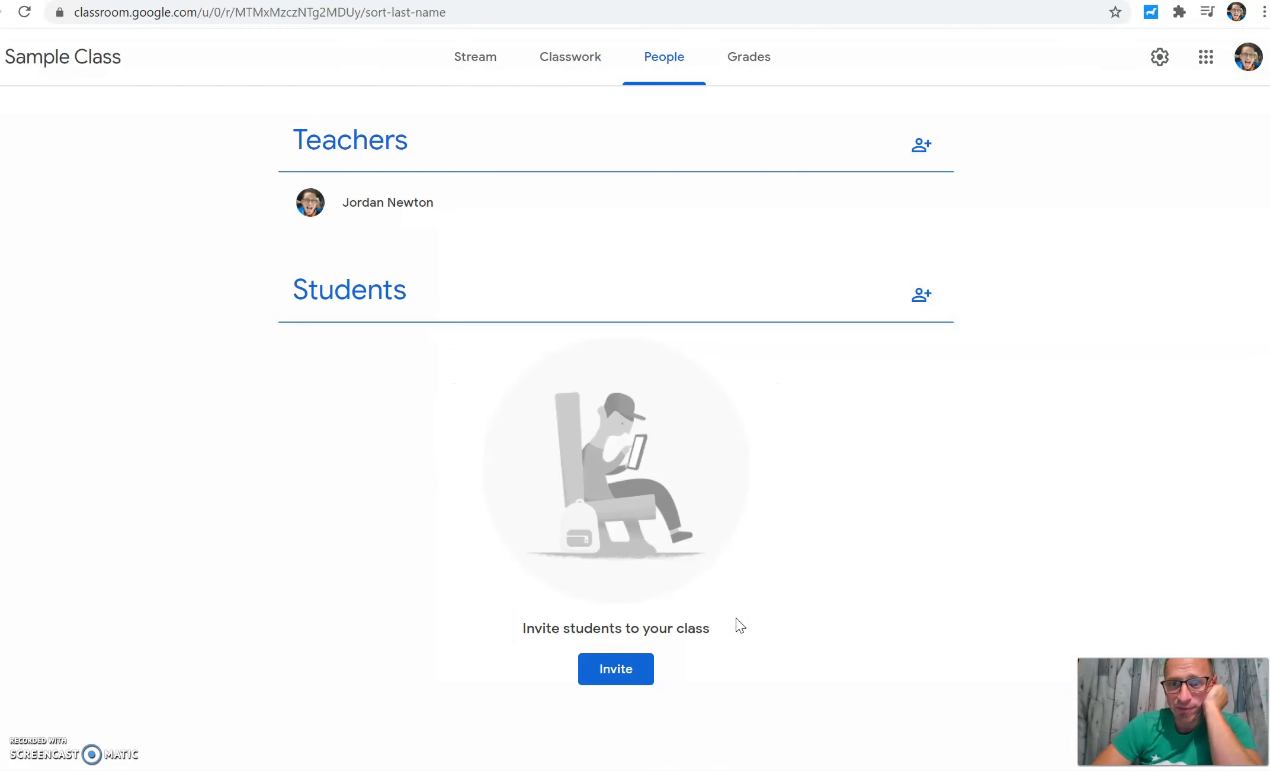
Step: Return to Classwork, then open the class Stream page
click(571, 58)
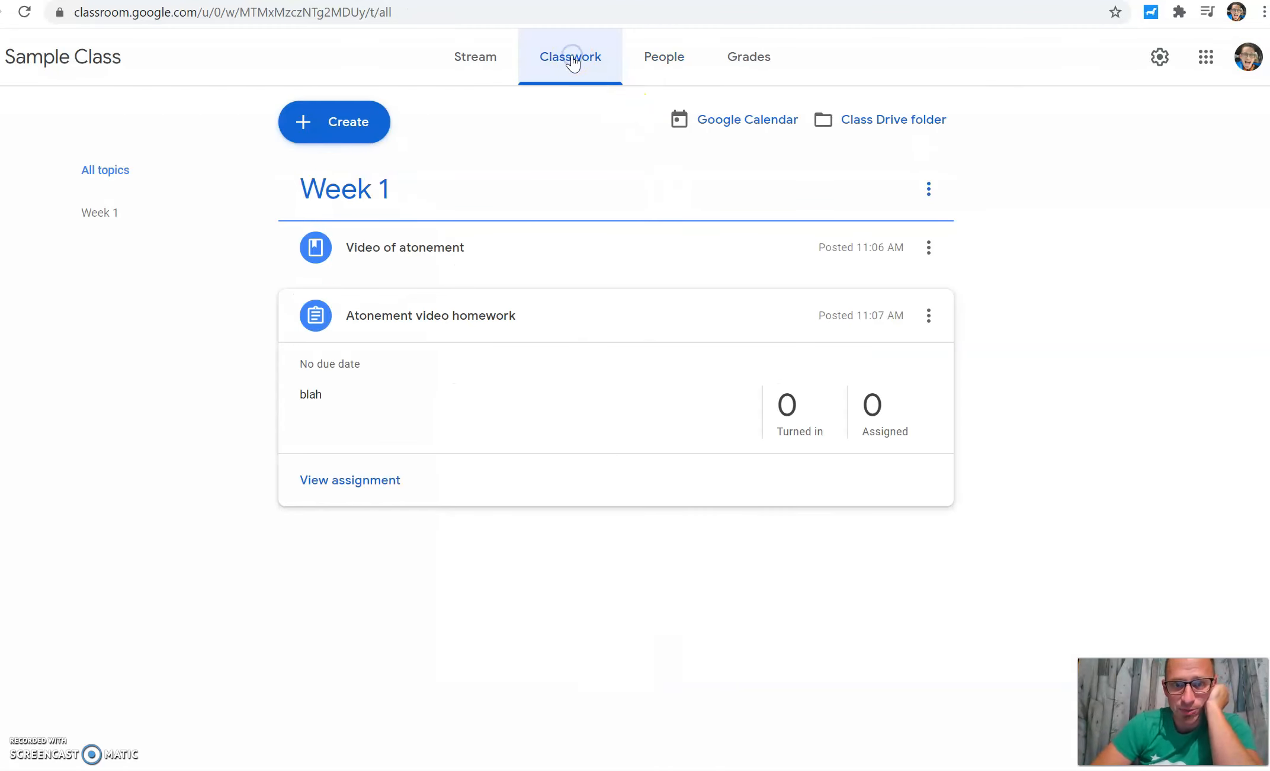
click(762, 72)
click(1069, 267)
click(479, 81)
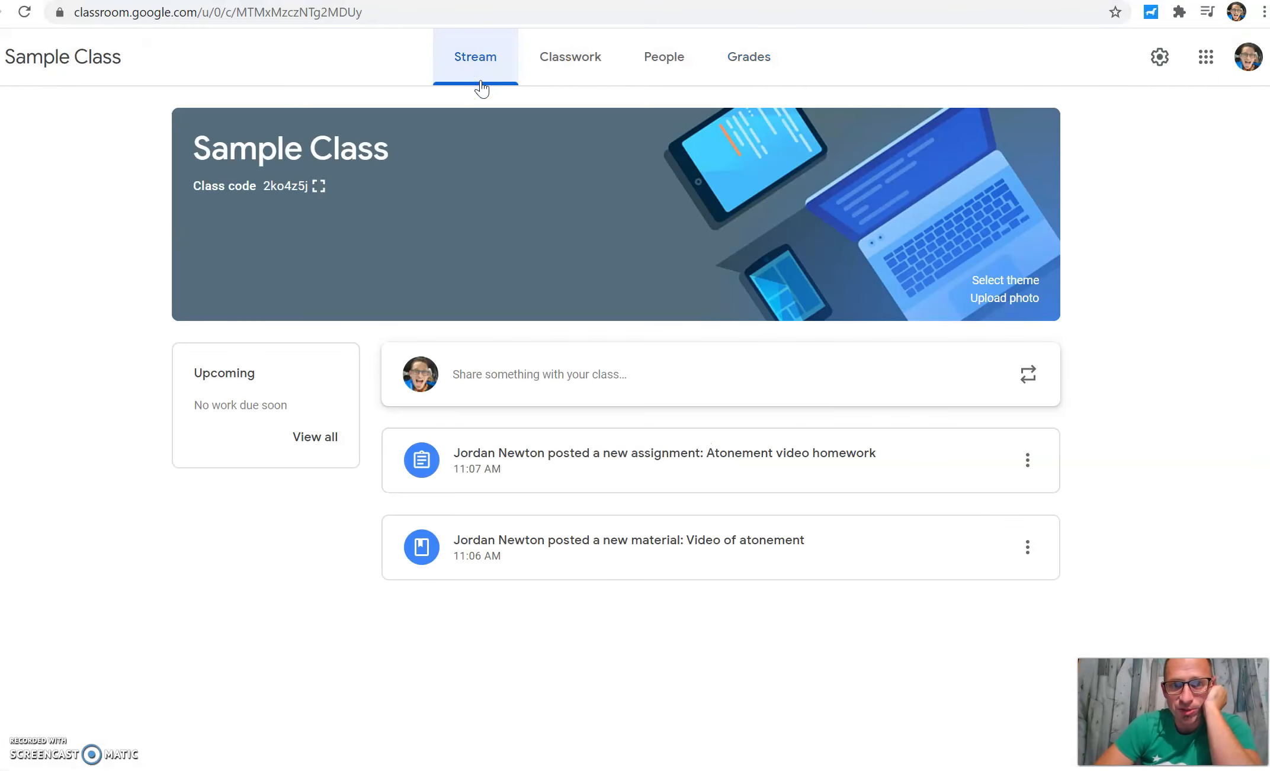